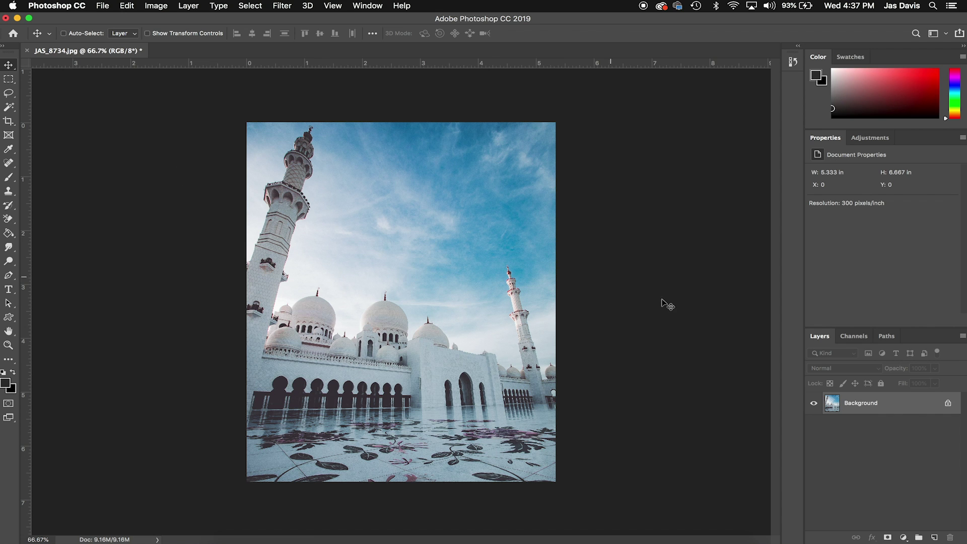
# Duplicate the mosque photo's Background into Layer 1 and convert it to an embedded smart object.
pyautogui.press('super')
pyautogui.press('super+j')
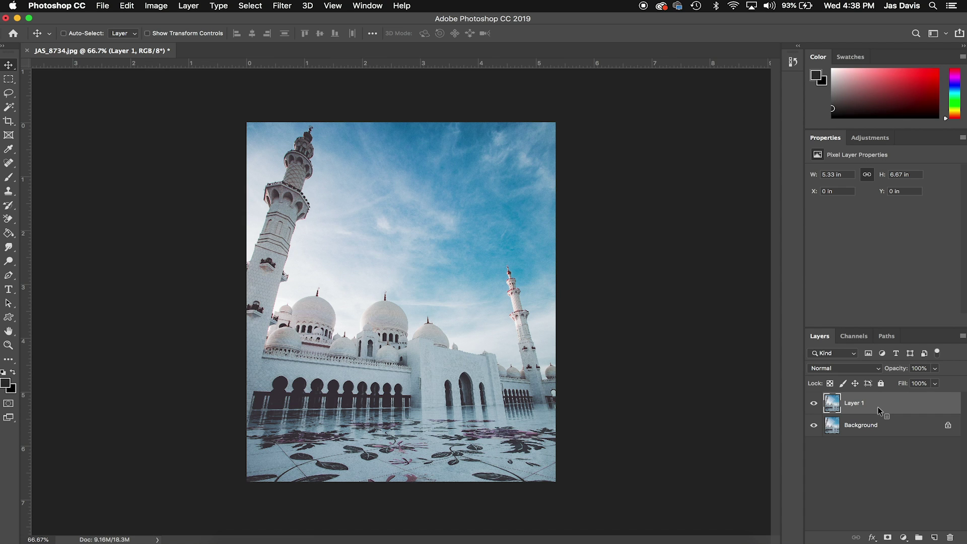
pyautogui.rightClick(878, 407)
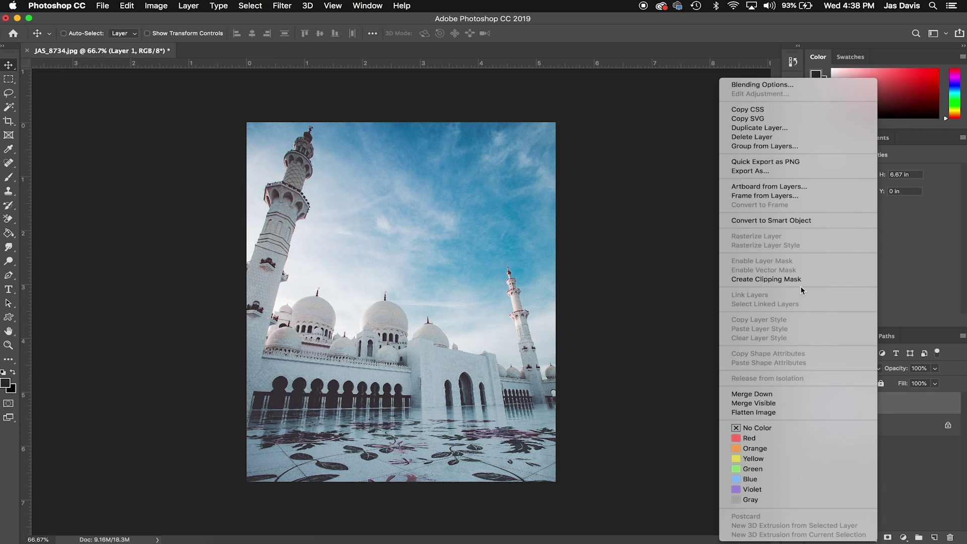
pyautogui.click(767, 223)
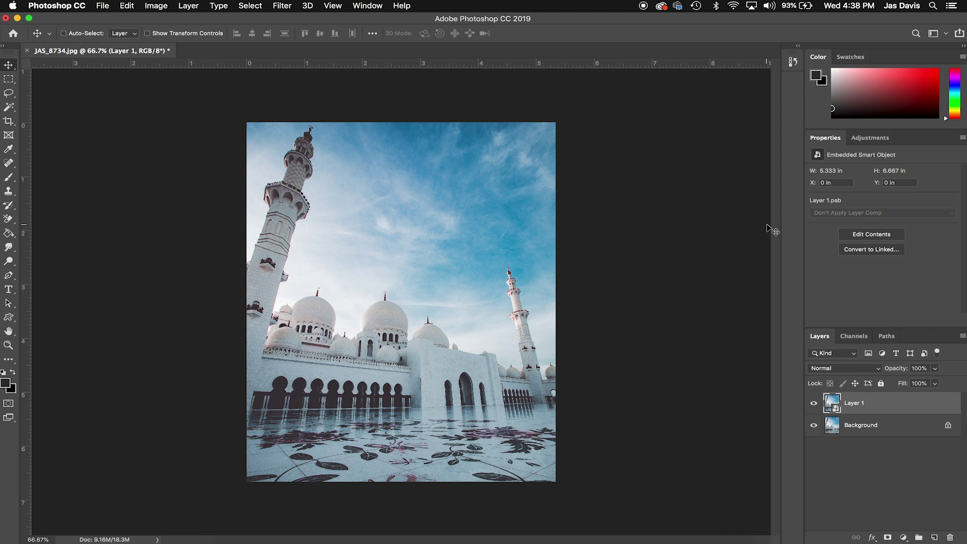
pyautogui.click(278, 6)
# Open the Distort > Wave filter on Layer 1 and widen the maximum wavelength.
pyautogui.moveTo(315, 154)
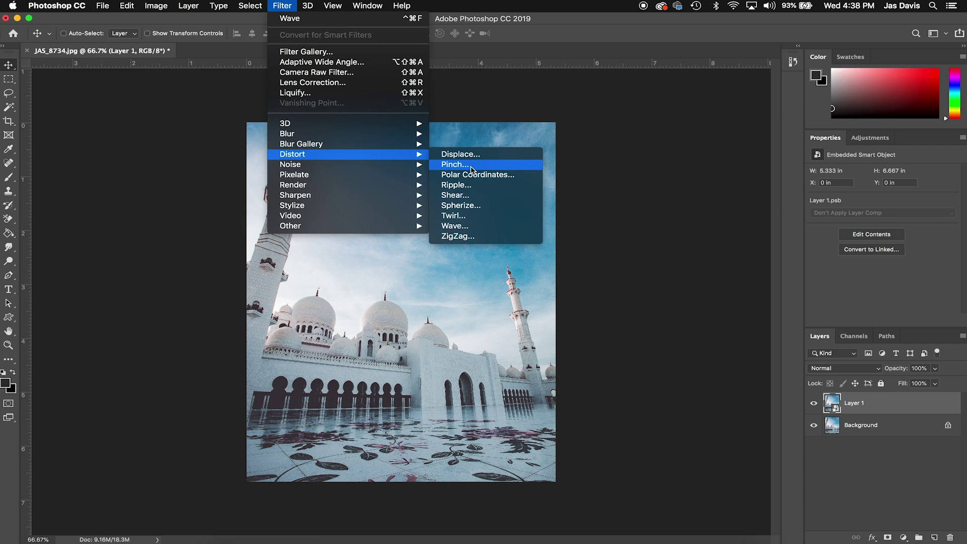
pyautogui.click(470, 228)
pyautogui.moveTo(471, 130); pyautogui.dragTo(504, 128)
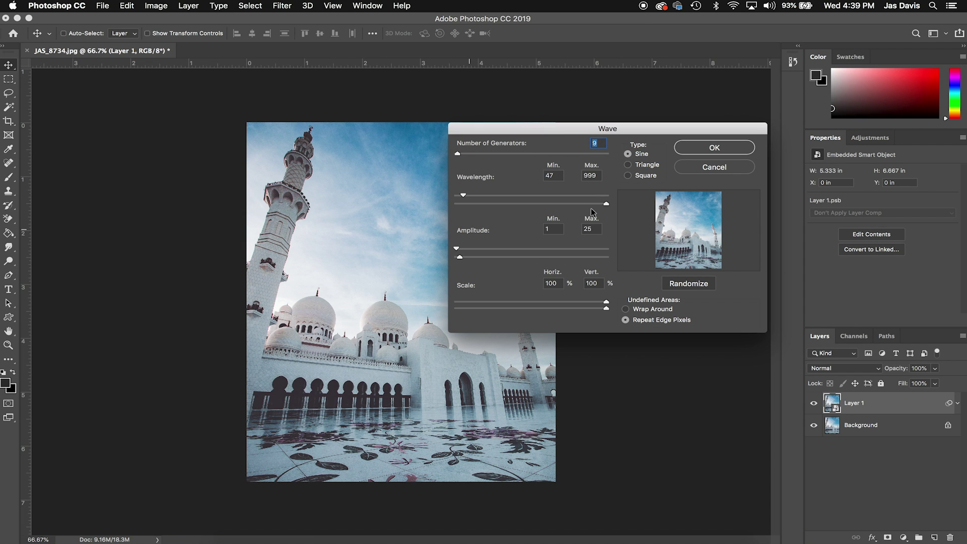
pyautogui.moveTo(606, 204); pyautogui.dragTo(642, 208)
# Compare the Sine and Square wave types, settle on Square, and apply the Wave filter.
pyautogui.click(639, 177)
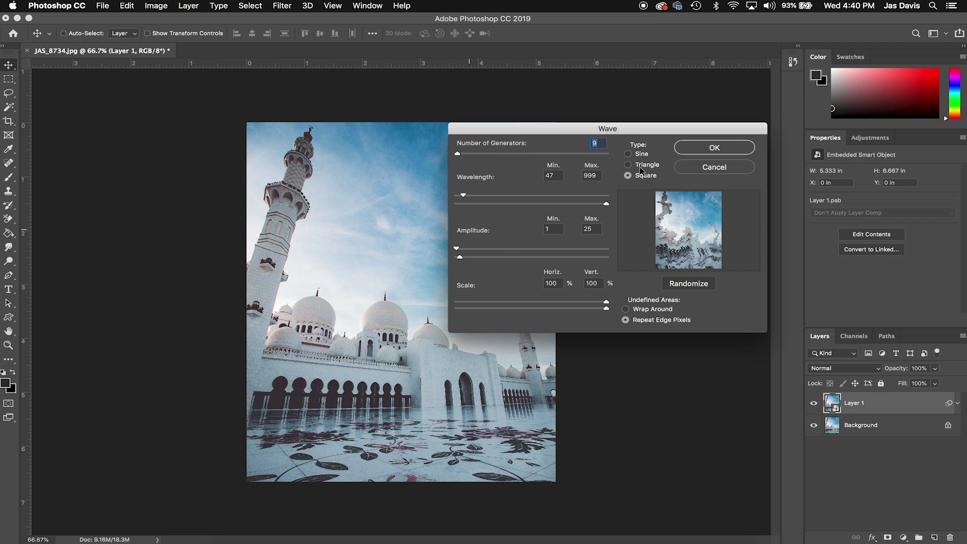
pyautogui.click(650, 164)
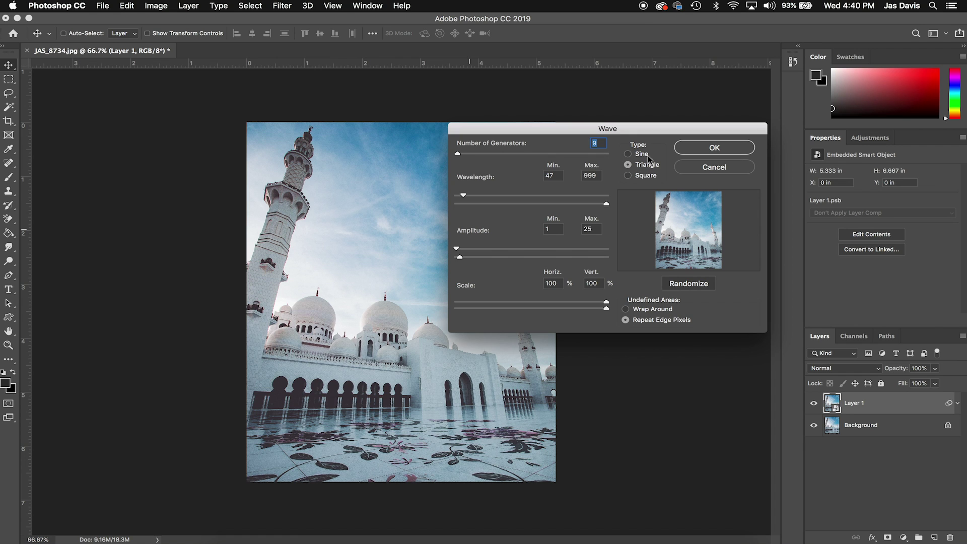
pyautogui.click(641, 154)
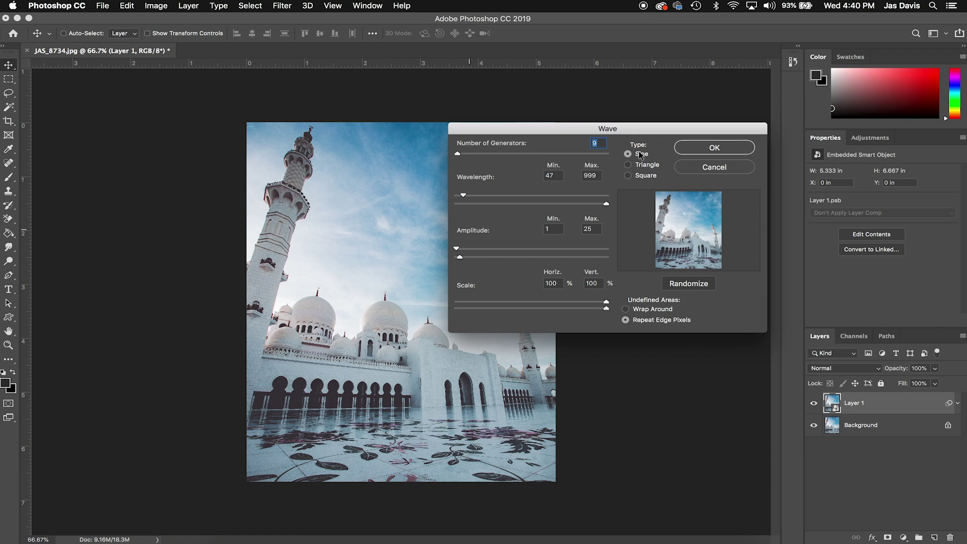
pyautogui.click(646, 176)
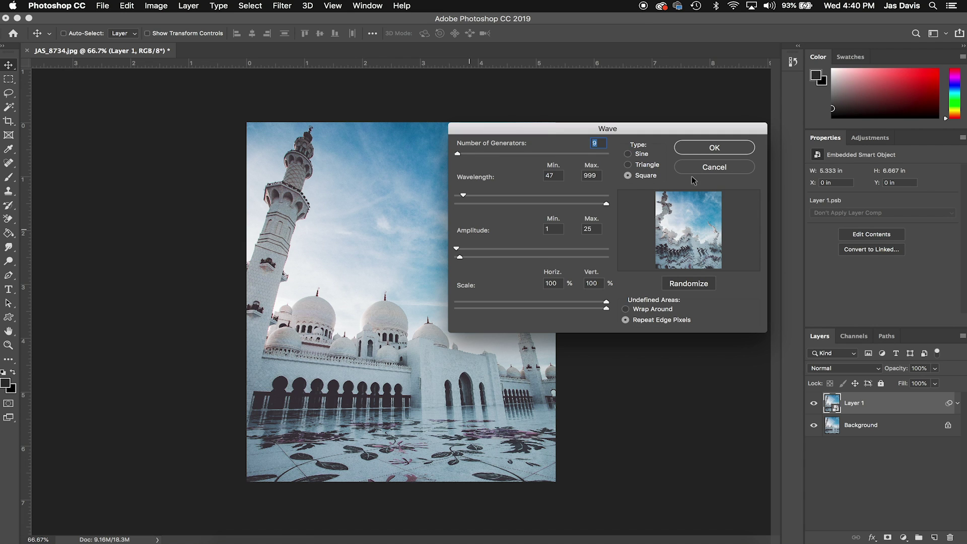
pyautogui.click(732, 146)
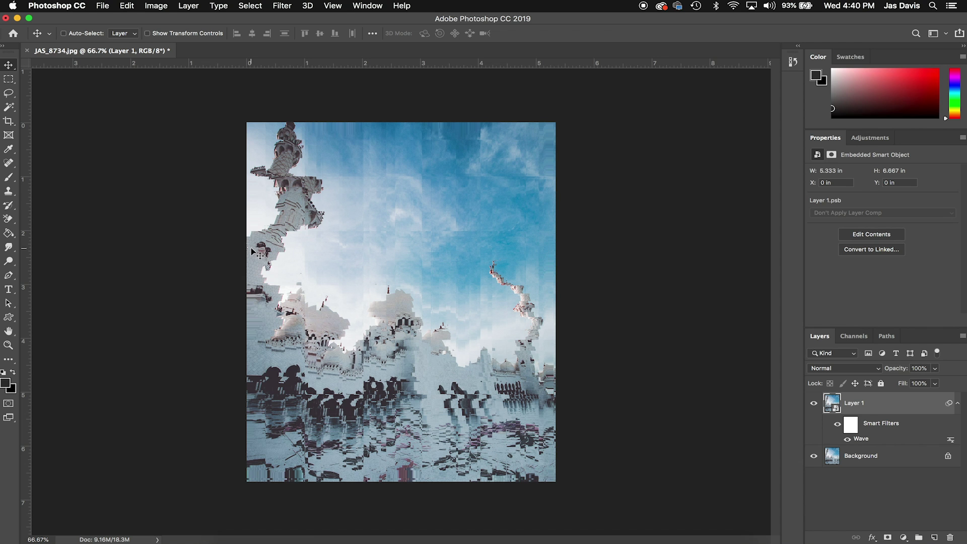
pyautogui.click(814, 403)
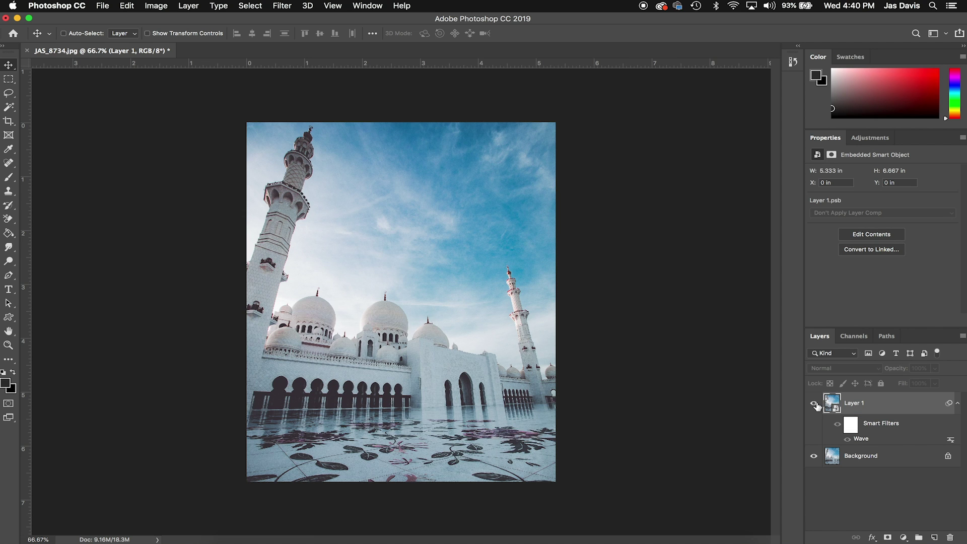
pyautogui.click(814, 404)
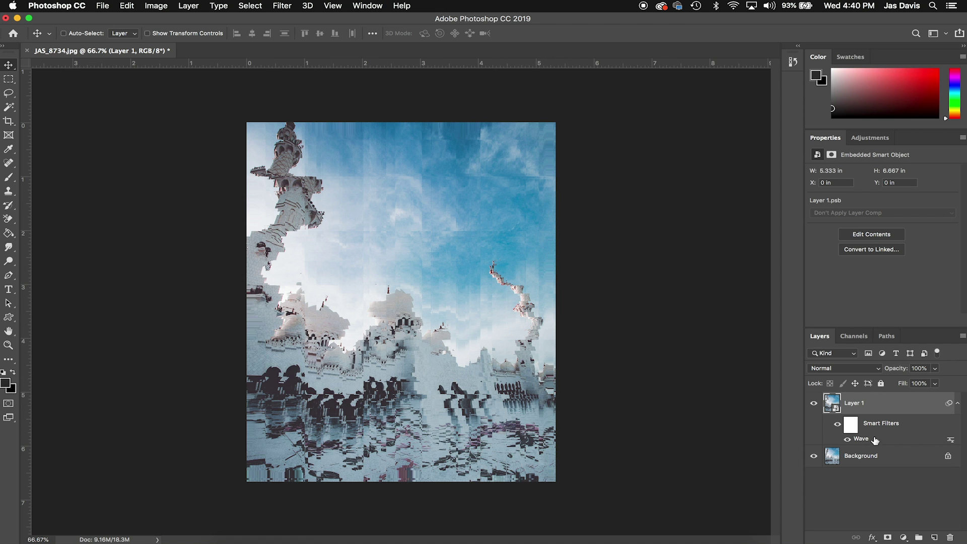
pyautogui.press('super')
pyautogui.click(855, 429)
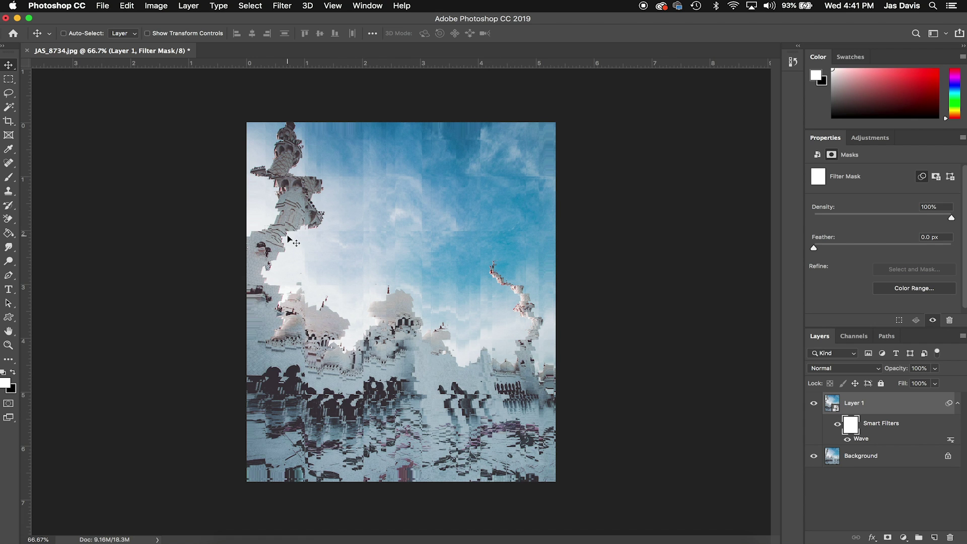
pyautogui.press('b')
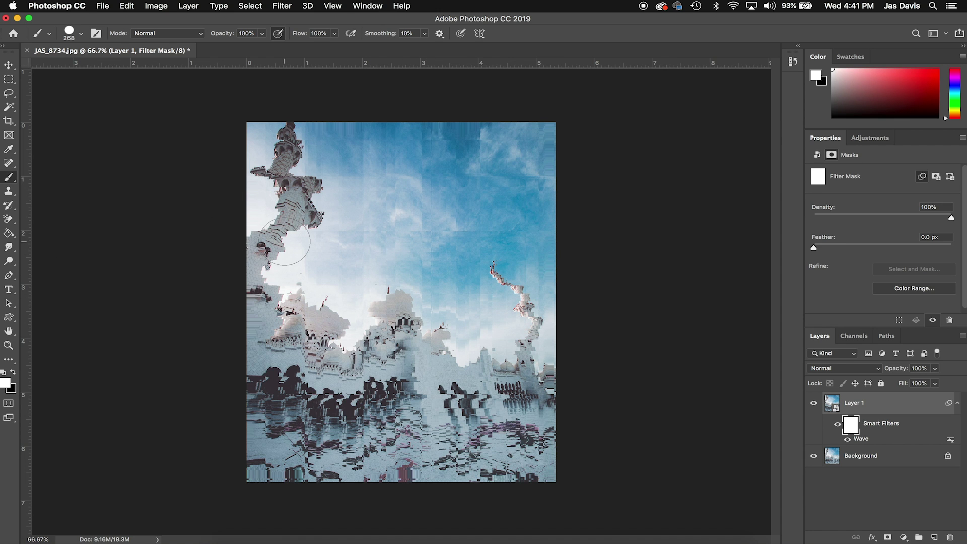
pyautogui.press('x')
pyautogui.moveTo(282, 132)
pyautogui.mouseDown()
pyautogui.moveTo(277, 124)
pyautogui.moveTo(282, 259)
pyautogui.mouseUp()
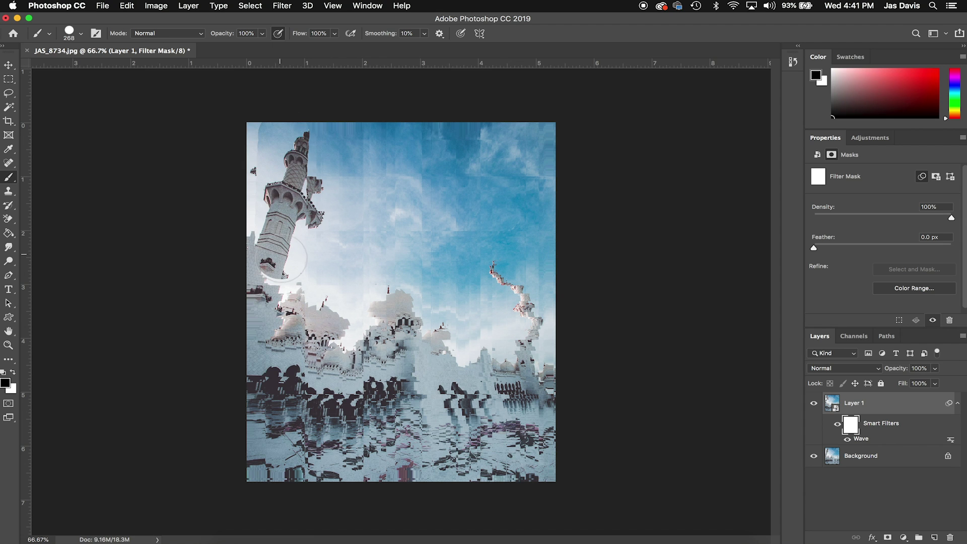
pyautogui.press('super+z')
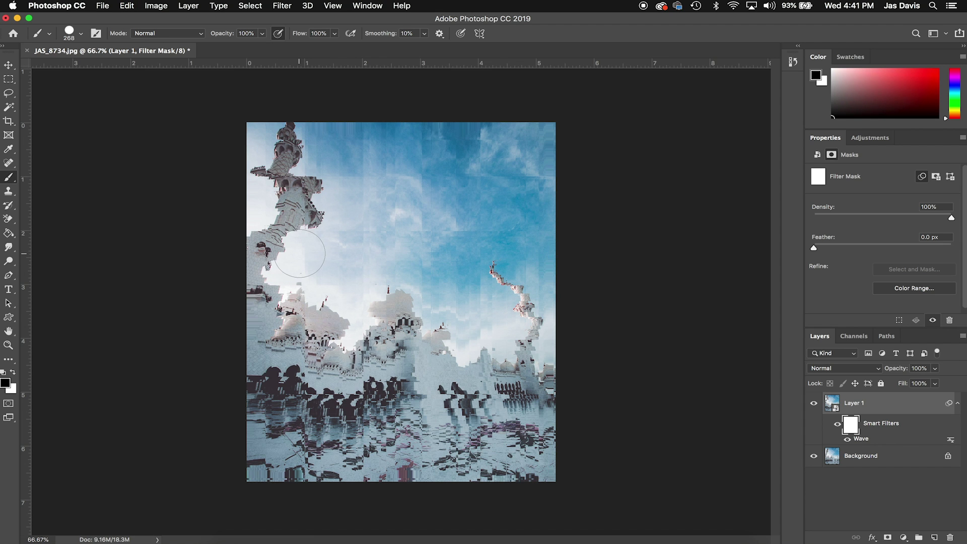
pyautogui.press('x')
pyautogui.press('super')
pyautogui.click(80, 35)
pyautogui.moveTo(123, 72); pyautogui.dragTo(132, 72)
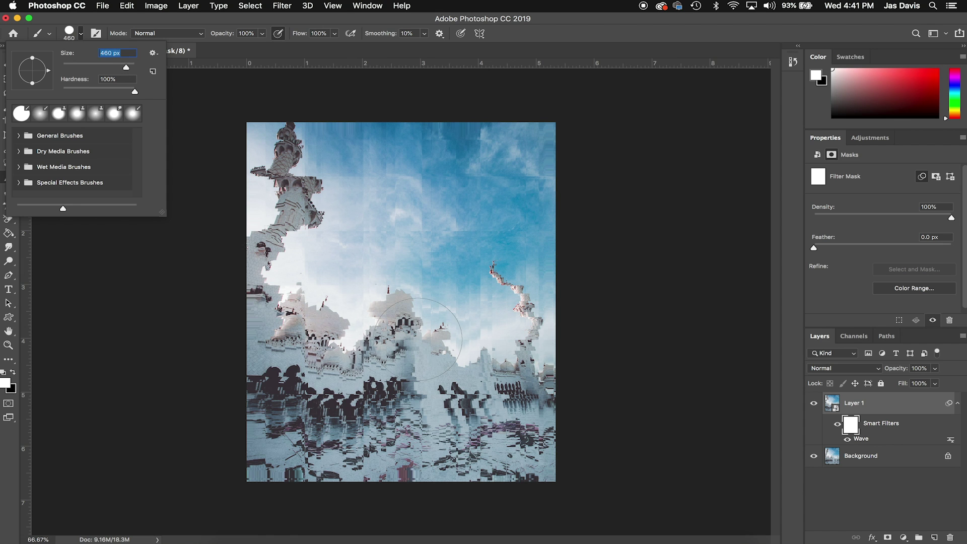
pyautogui.press('Return')
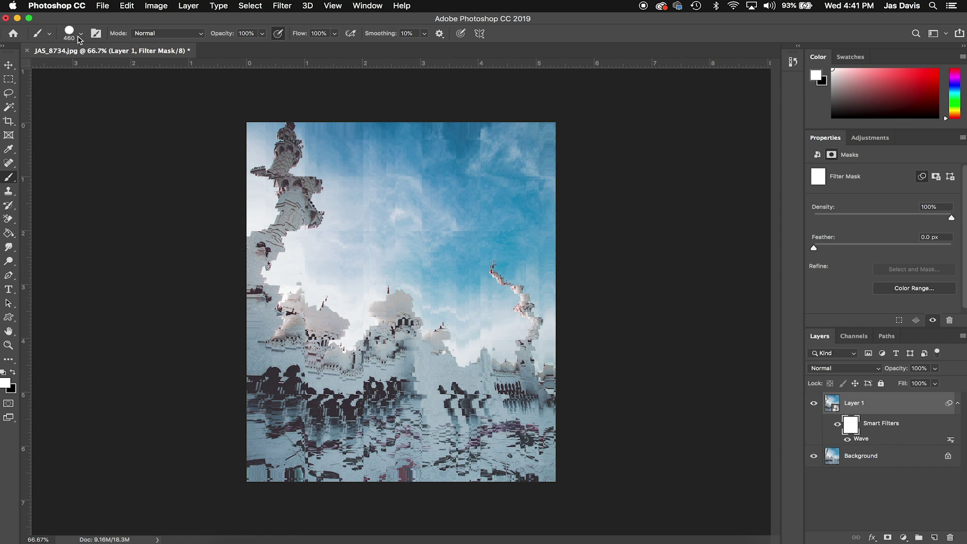
pyautogui.click(9, 79)
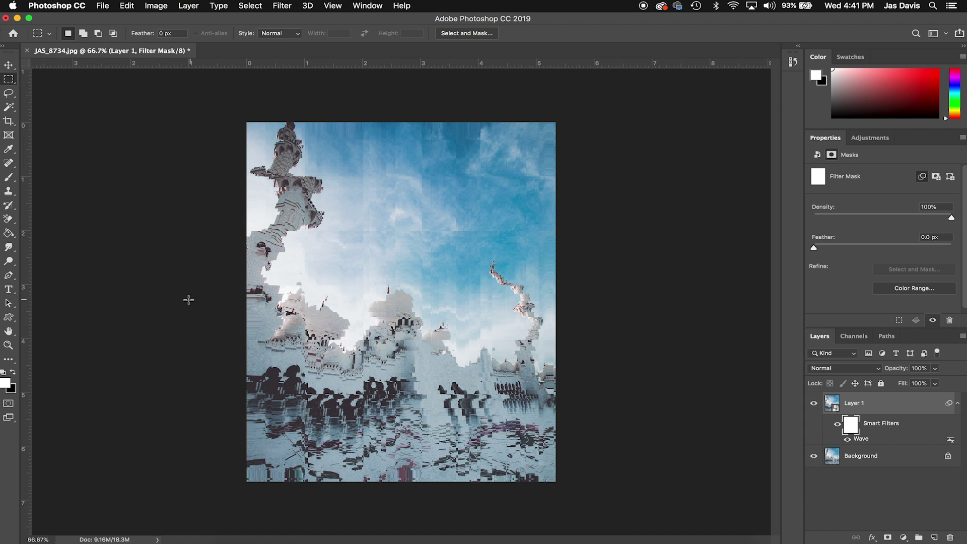
# Fill a selection of the lower image with black on the filter mask, then deselect.
pyautogui.moveTo(247, 285)
pyautogui.mouseDown()
pyautogui.moveTo(595, 454)
pyautogui.moveTo(520, 385)
pyautogui.moveTo(375, 329)
pyautogui.moveTo(648, 529)
pyautogui.mouseUp()
pyautogui.press('g')
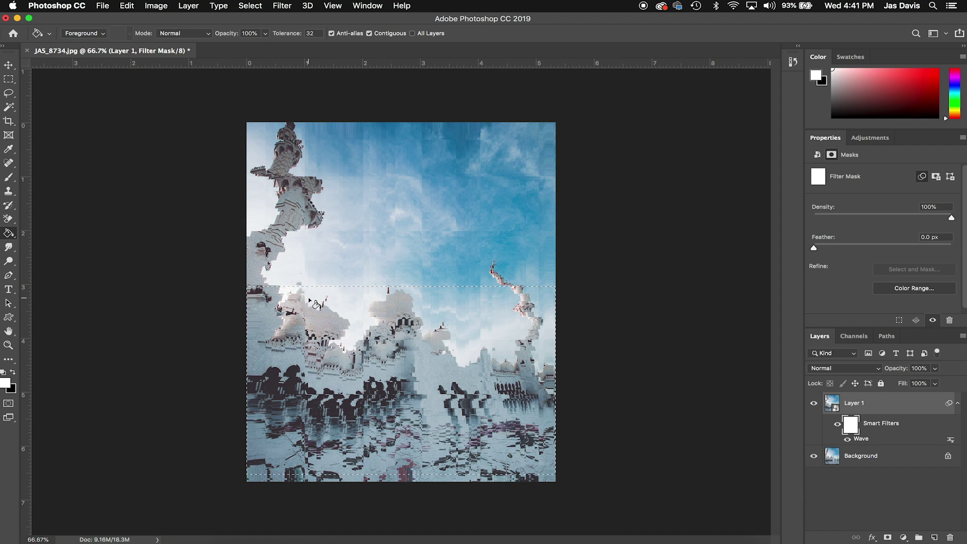
pyautogui.press('x')
pyautogui.click(379, 345)
pyautogui.hotkey('ctrl', 'd')
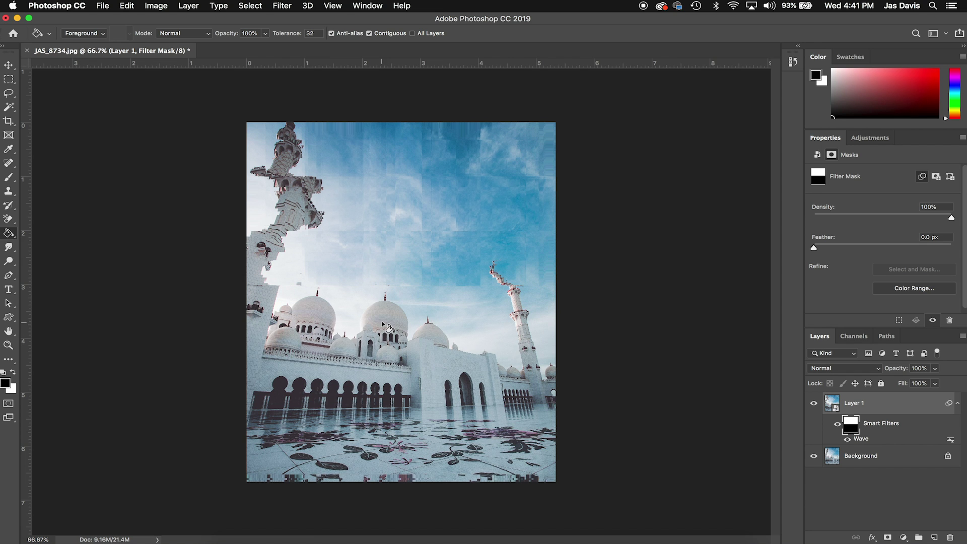
# Select the upper-right sky and fill it with black on the filter mask, then deselect.
pyautogui.click(8, 79)
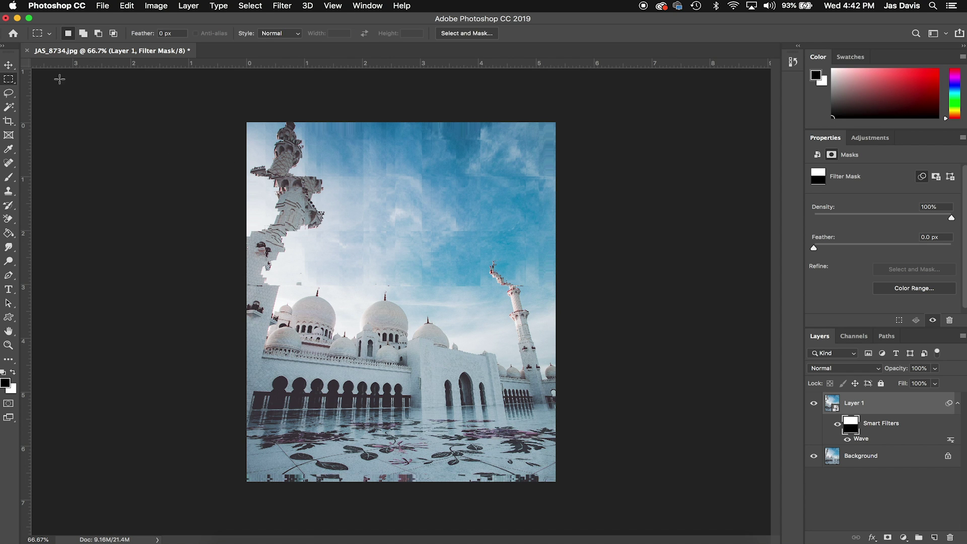
pyautogui.moveTo(319, 111)
pyautogui.mouseDown()
pyautogui.moveTo(588, 281)
pyautogui.moveTo(615, 285)
pyautogui.moveTo(621, 300)
pyautogui.mouseUp()
pyautogui.press('g')
pyautogui.click(479, 200)
pyautogui.hotkey('ctrl', 'd')
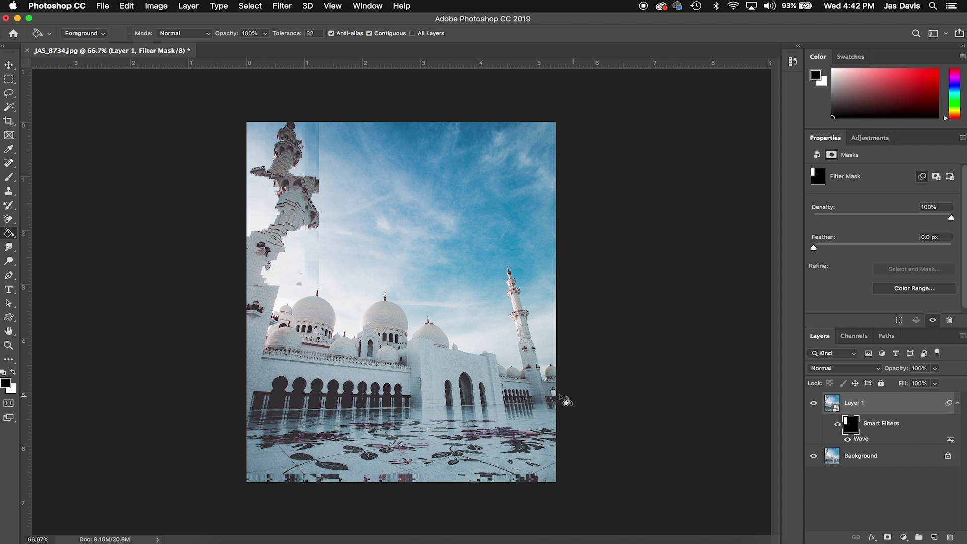
# Switch to the Brush tool and set its size to 51 px.
pyautogui.press('b')
pyautogui.scroll(5, 316, 228)
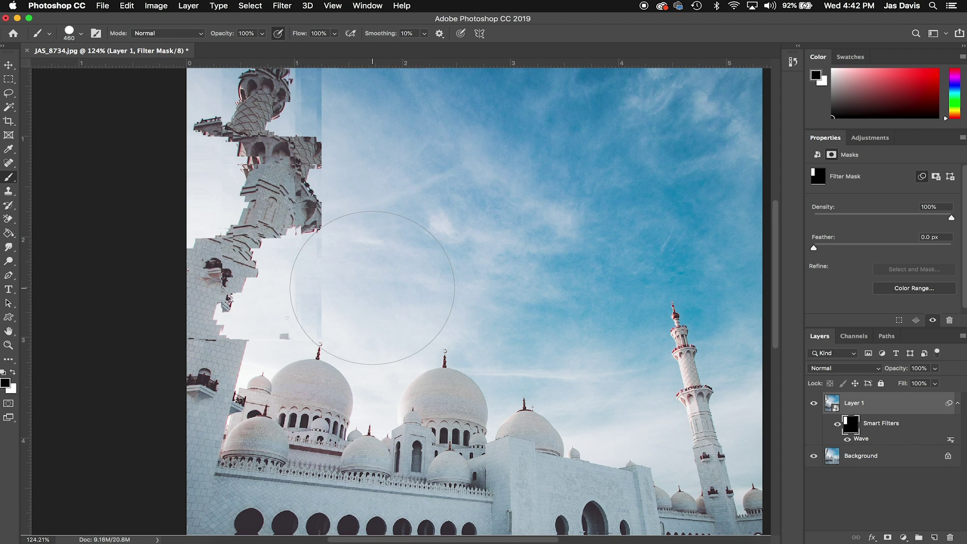
pyautogui.click(81, 34)
pyautogui.moveTo(95, 67)
pyautogui.mouseDown()
pyautogui.moveTo(80, 67)
pyautogui.moveTo(99, 93)
pyautogui.moveTo(56, 76)
pyautogui.mouseUp()
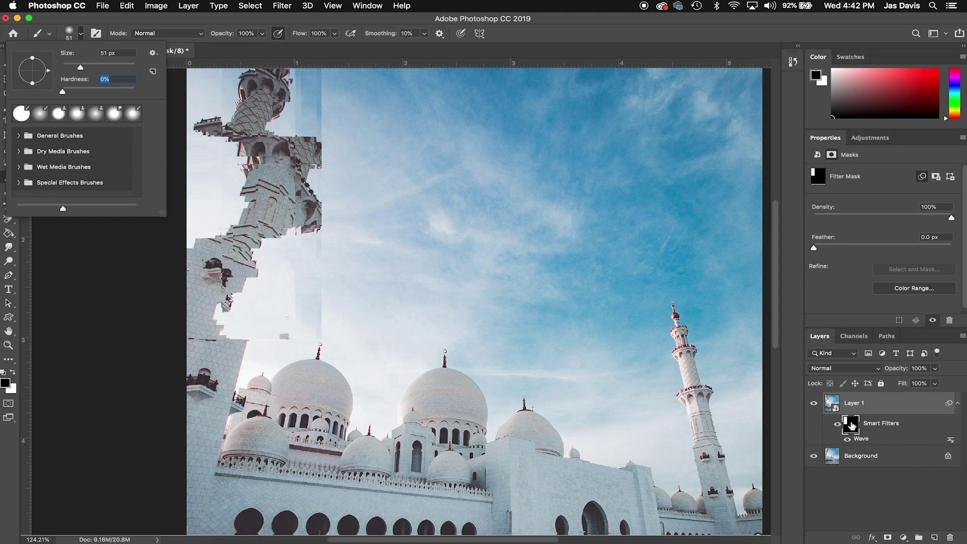
pyautogui.click(852, 426)
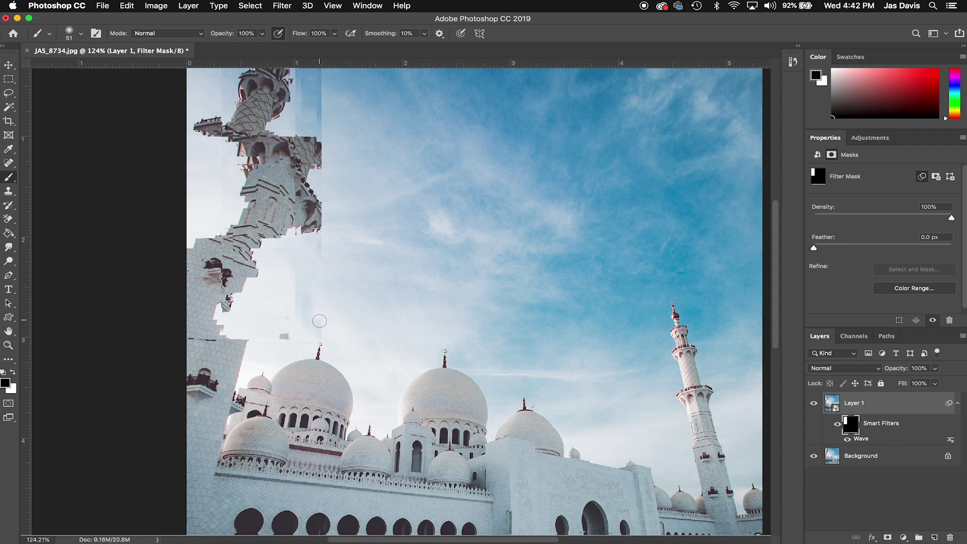
# Touch up the mask around the tower with a 124 px brush, repainting its right edge and sky.
pyautogui.moveTo(299, 326)
pyautogui.mouseDown()
pyautogui.moveTo(283, 295)
pyautogui.moveTo(326, 222)
pyautogui.moveTo(340, 178)
pyautogui.moveTo(322, 141)
pyautogui.moveTo(323, 174)
pyautogui.moveTo(356, 198)
pyautogui.mouseUp()
pyautogui.scroll(1, 328, 171)
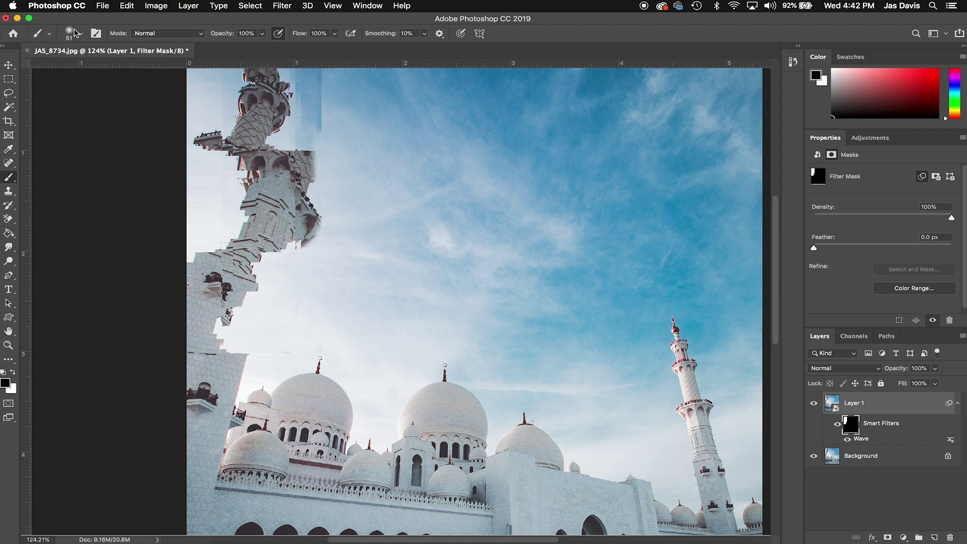
pyautogui.click(80, 33)
pyautogui.press('Return')
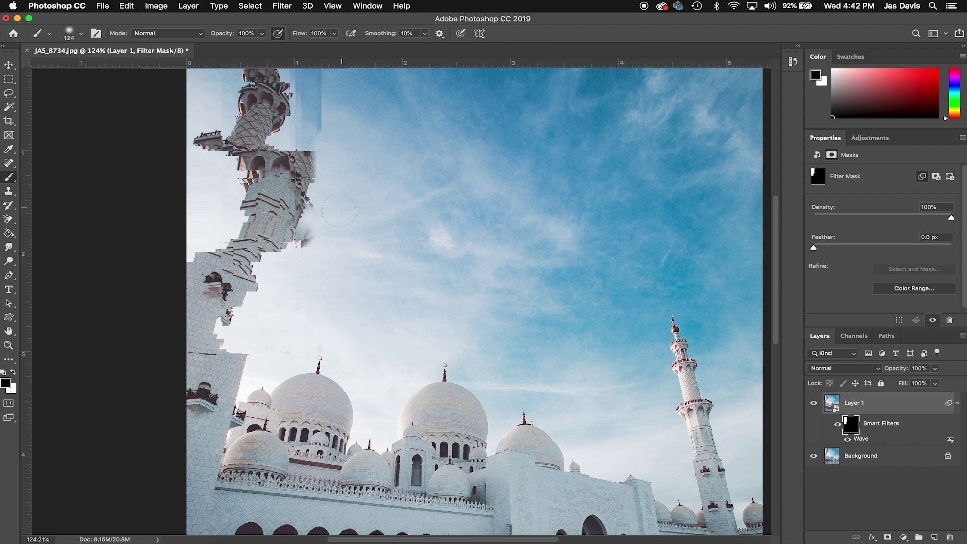
pyautogui.press('super+z')
pyautogui.press('x')
pyautogui.moveTo(316, 211); pyautogui.dragTo(316, 237)
pyautogui.moveTo(323, 167); pyautogui.dragTo(330, 134)
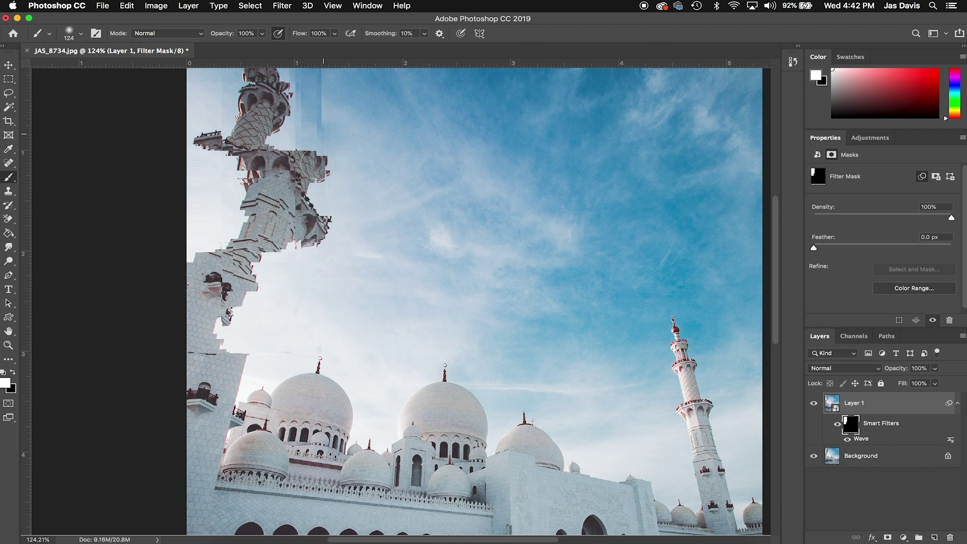
pyautogui.scroll(5, 326, 158)
pyautogui.moveTo(290, 265)
pyautogui.mouseDown()
pyautogui.moveTo(310, 225)
pyautogui.moveTo(317, 266)
pyautogui.moveTo(324, 241)
pyautogui.moveTo(341, 274)
pyautogui.moveTo(304, 256)
pyautogui.moveTo(367, 248)
pyautogui.moveTo(338, 217)
pyautogui.mouseUp()
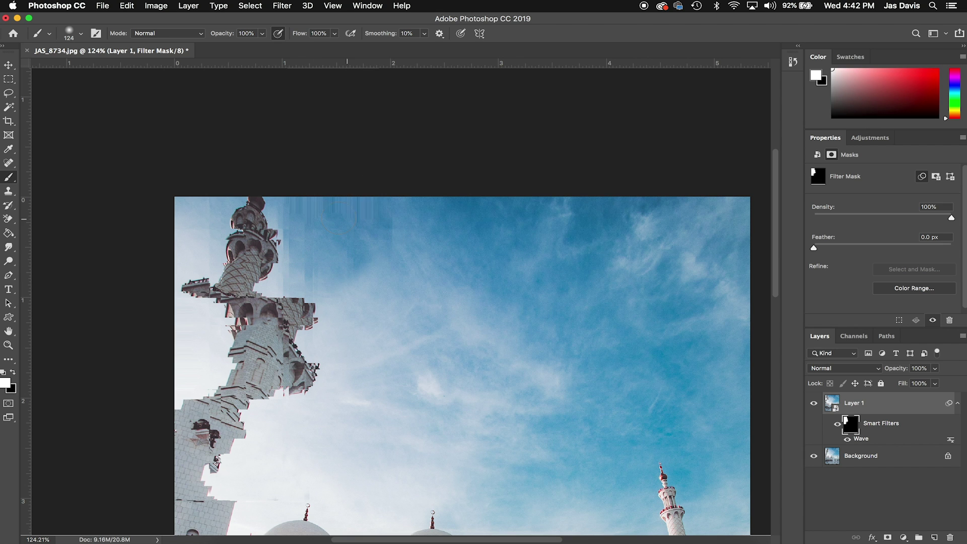
pyautogui.moveTo(376, 260); pyautogui.dragTo(381, 276)
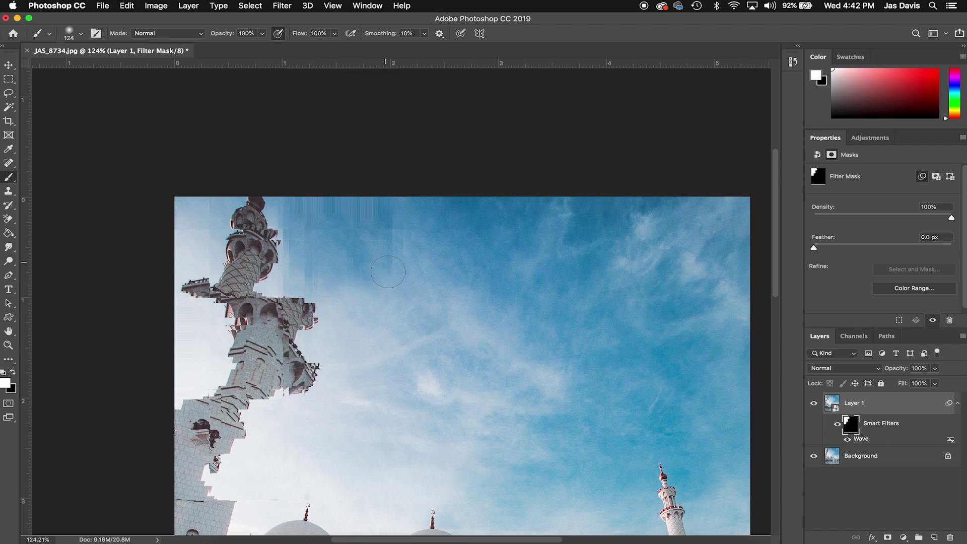
# Zoom out and paint black along the image's bottom edge to hide the leftover glitch.
pyautogui.press('x')
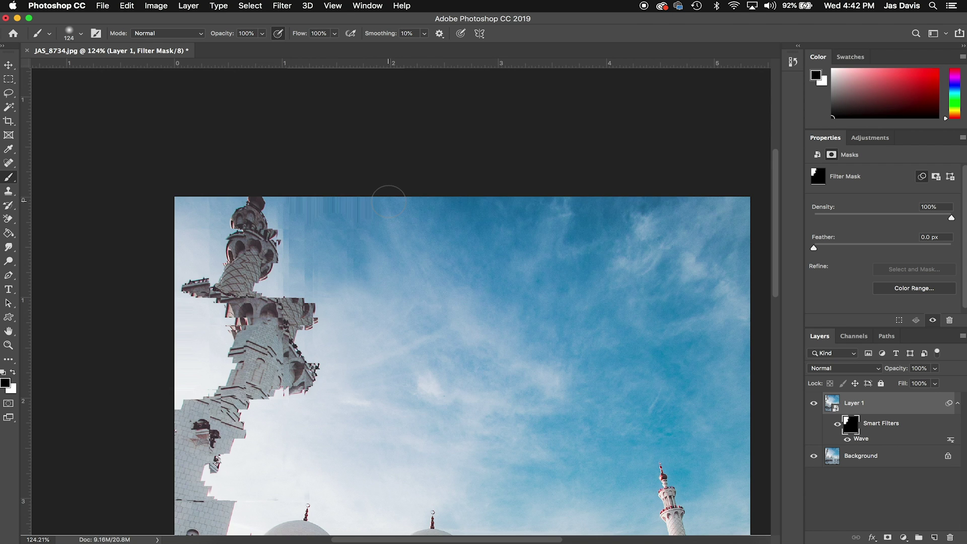
pyautogui.press('super+minus')
pyautogui.press('x')
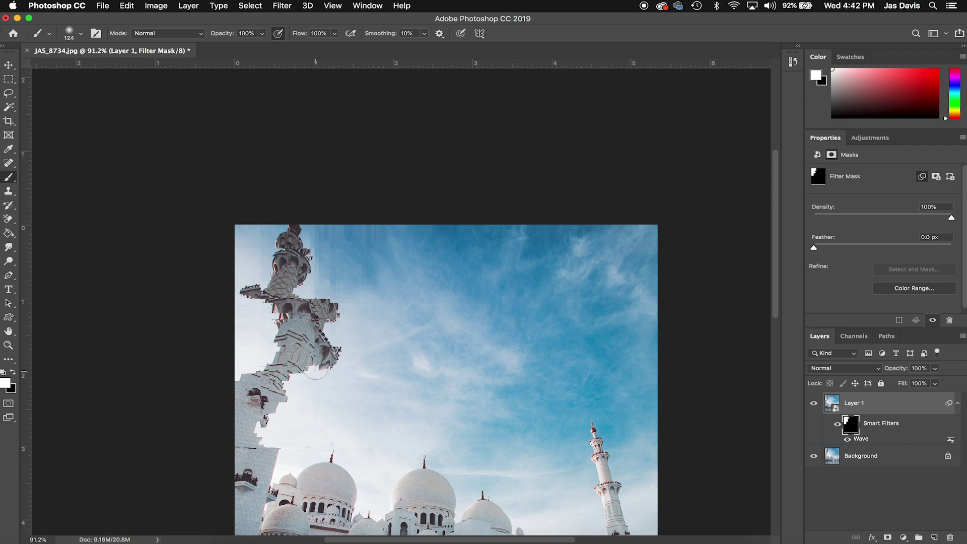
pyautogui.scroll(-5, 317, 360)
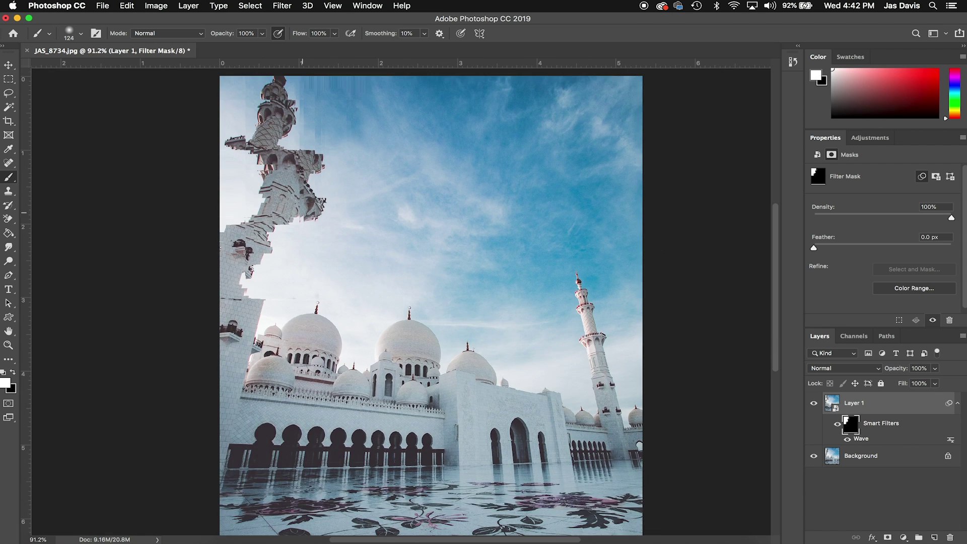
pyautogui.scroll(-3, 260, 314)
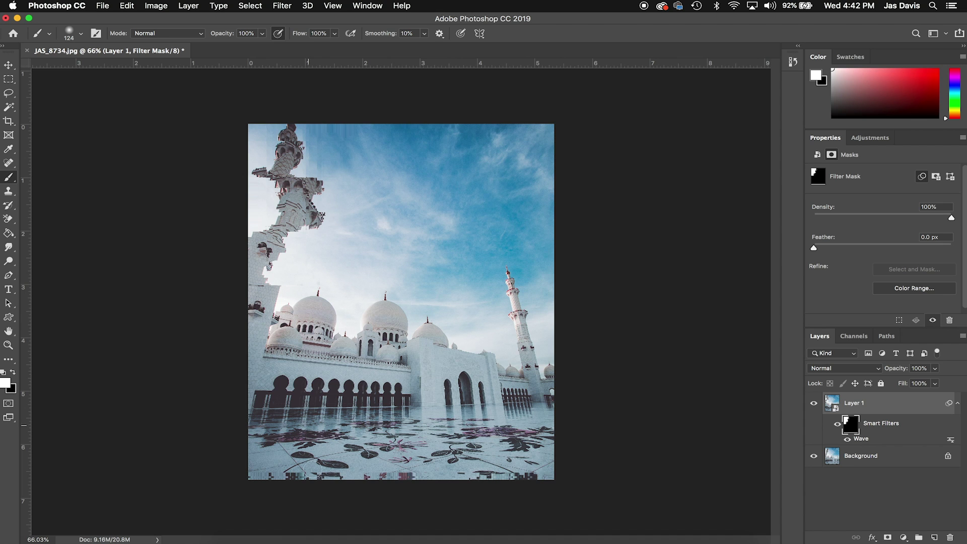
pyautogui.press('super+z')
pyautogui.press('x')
pyautogui.moveTo(255, 476)
pyautogui.mouseDown()
pyautogui.moveTo(587, 462)
pyautogui.moveTo(538, 470)
pyautogui.mouseUp()
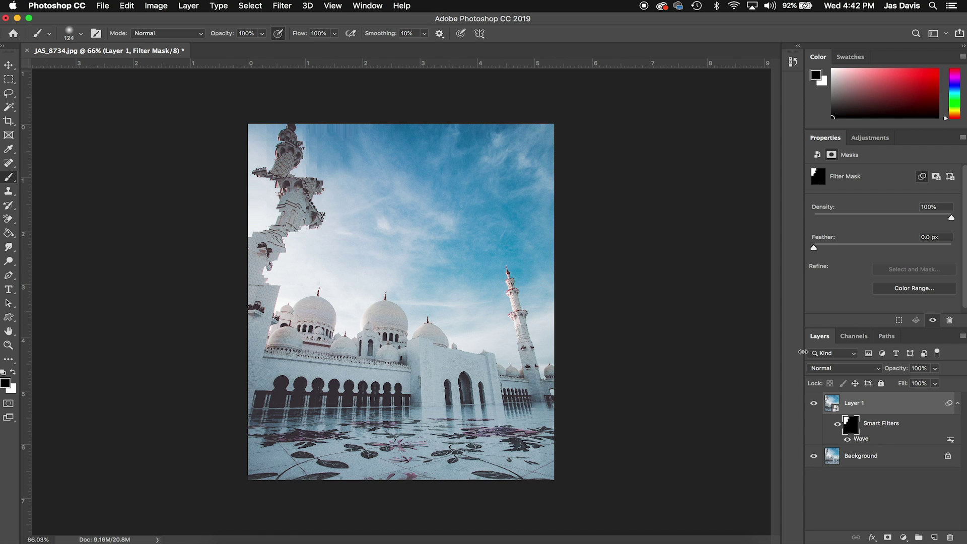
# Reapply the Wave smart filter on Layer 1 for a new glitch pattern, then step back with Cmd+Z.
pyautogui.click(861, 437)
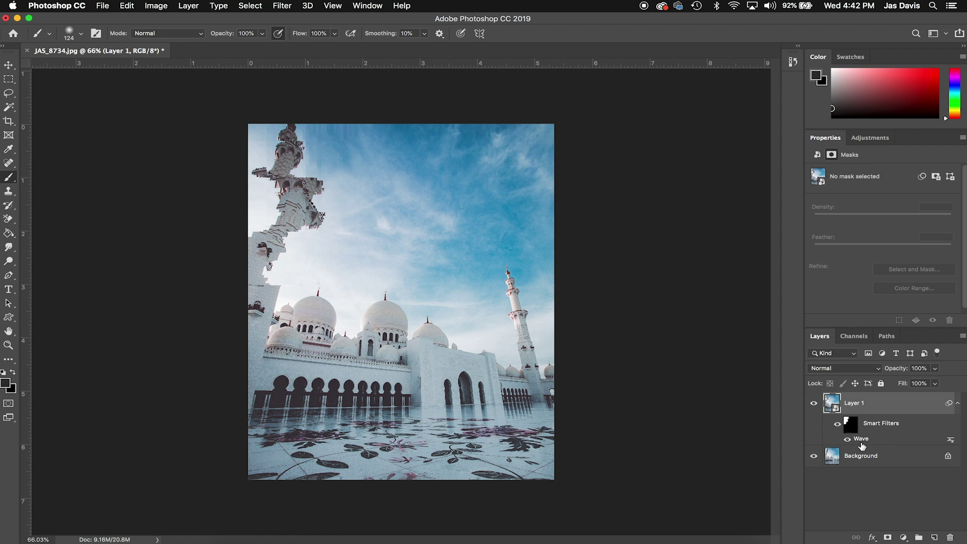
pyautogui.doubleClick(862, 440)
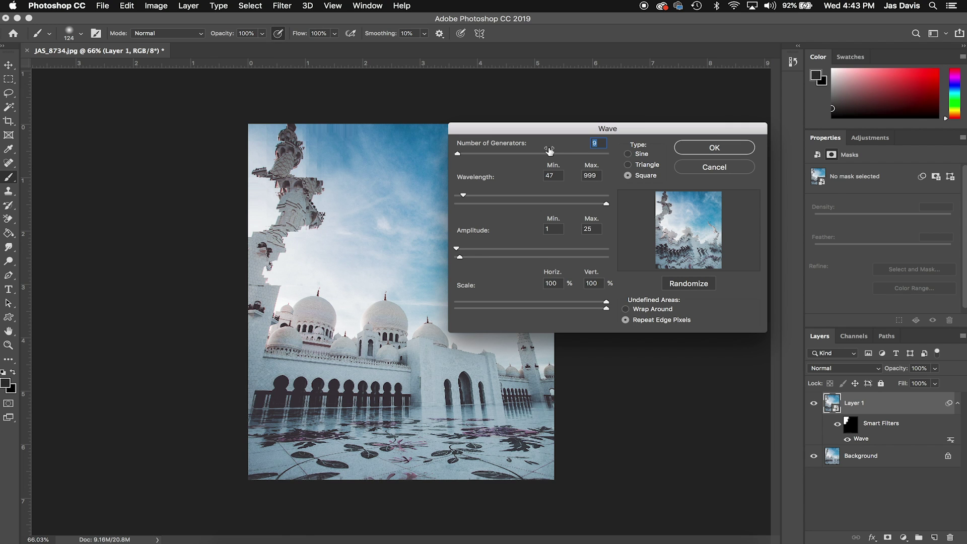
pyautogui.press('Return')
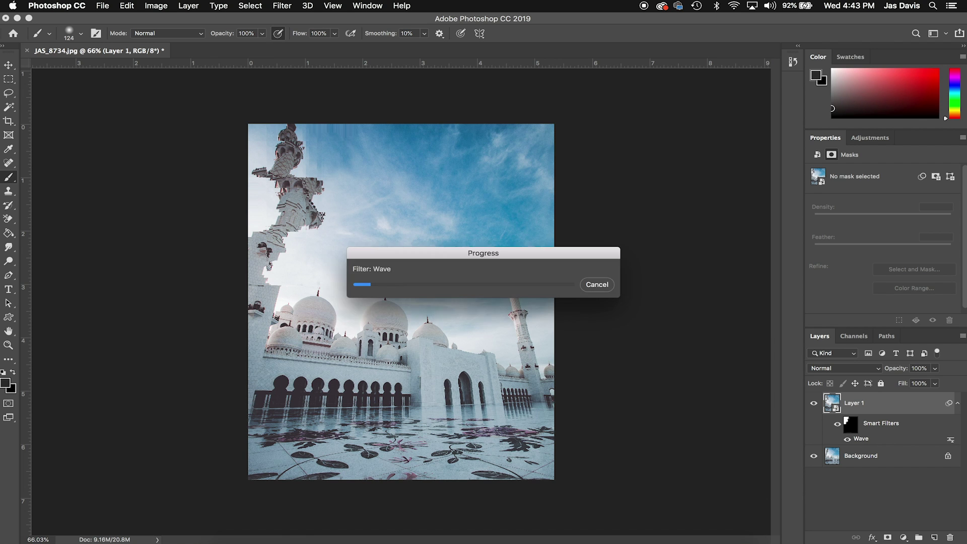
pyautogui.press('super+z')
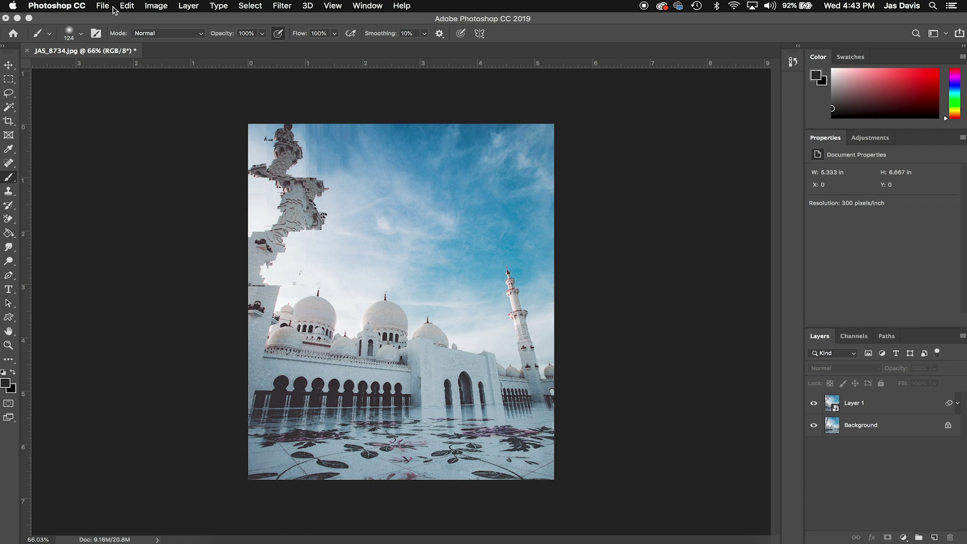
# Open the portrait JAS_9689.jpg through Camera Raw as a new document.
pyautogui.click(104, 6)
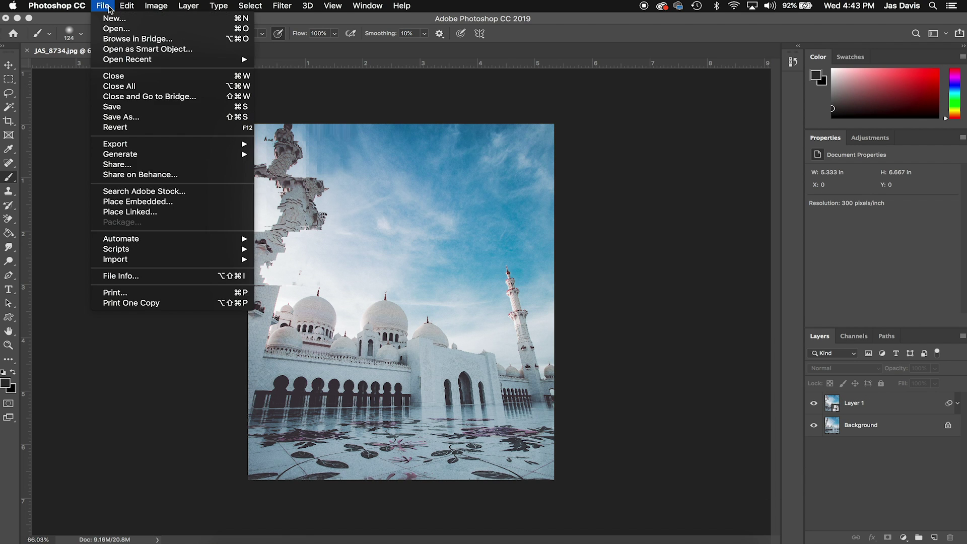
pyautogui.click(120, 32)
pyautogui.click(416, 81)
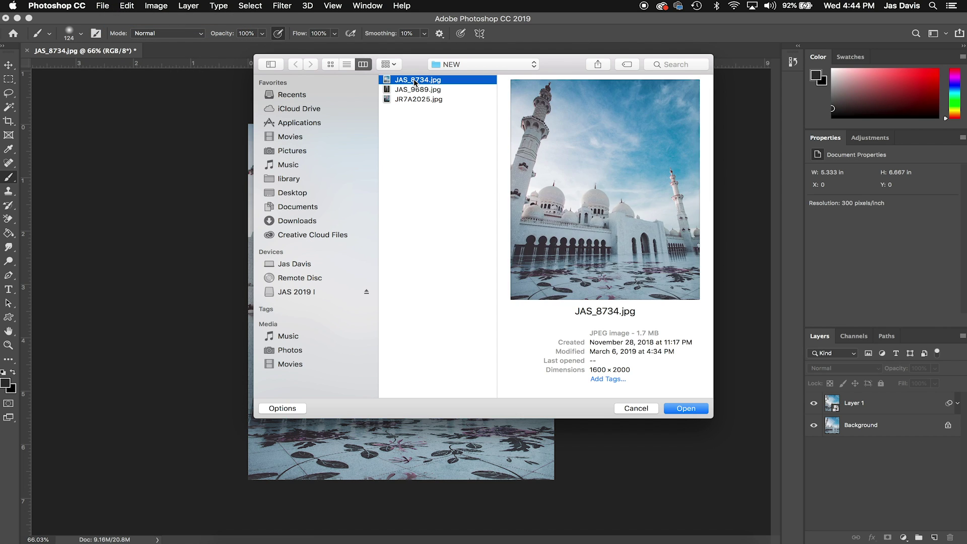
pyautogui.press('Down')
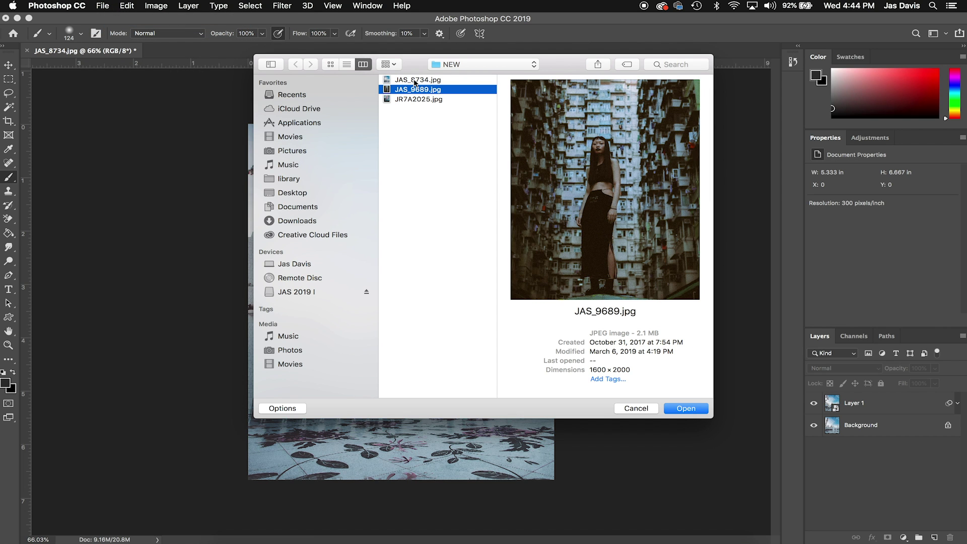
pyautogui.press('Return')
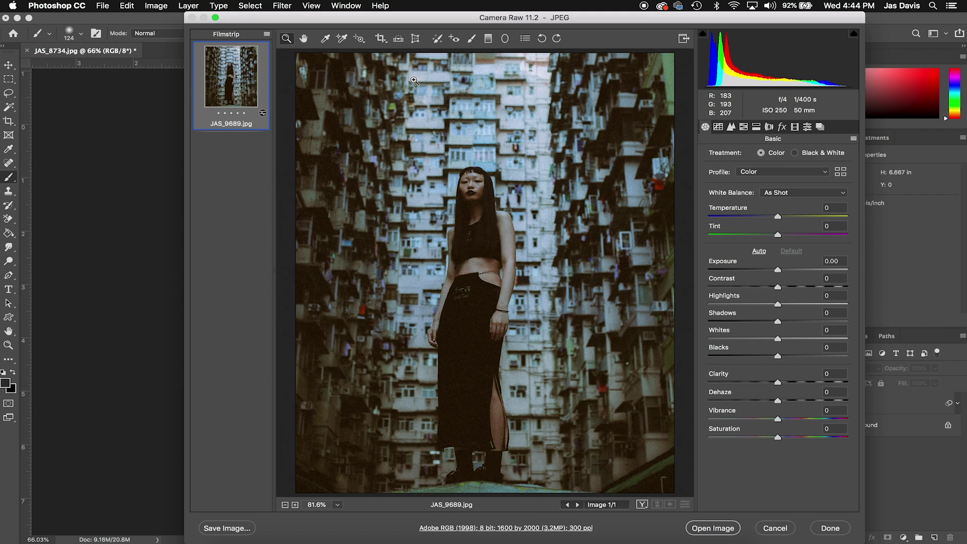
pyautogui.click(713, 528)
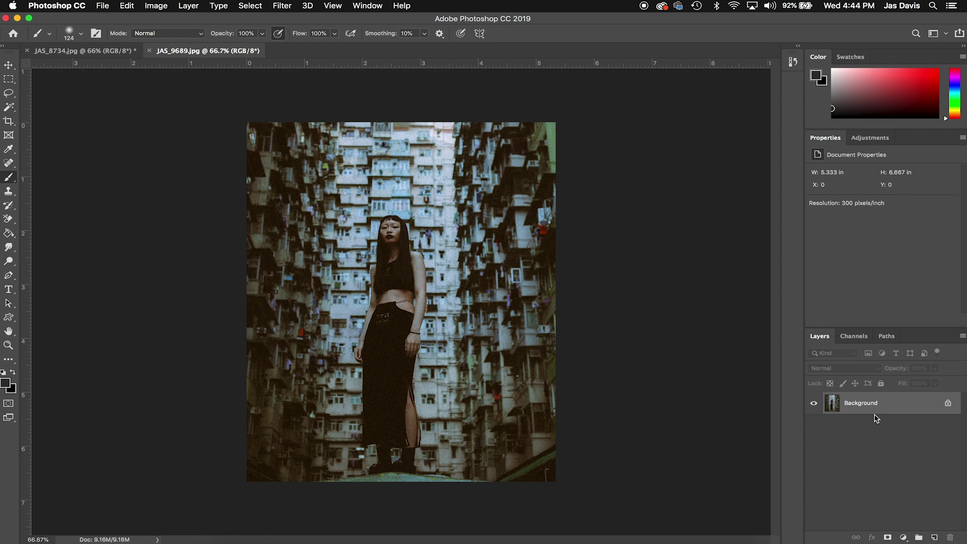
# Duplicate the portrait's Background into Layer 1 and convert Layer 1 to a smart object.
pyautogui.press('super+j')
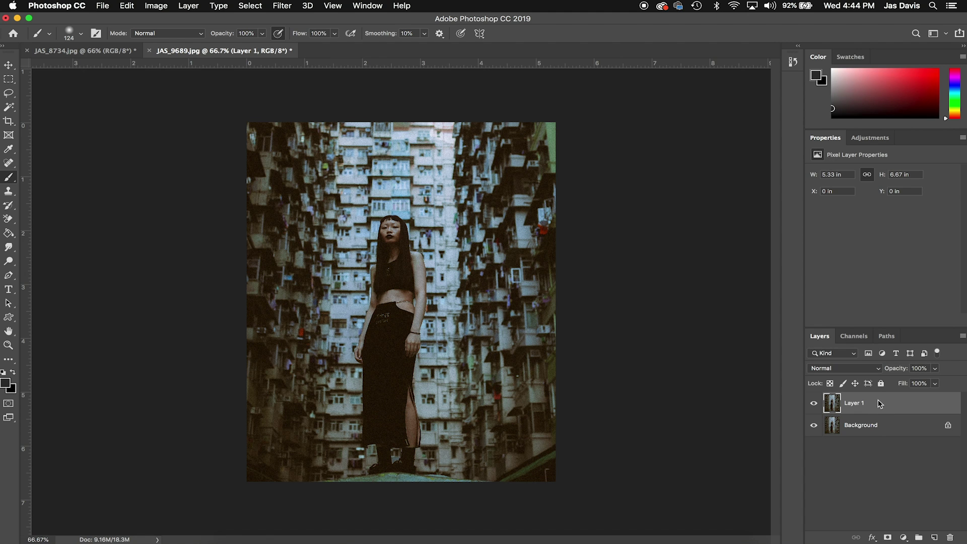
pyautogui.rightClick(879, 400)
pyautogui.click(796, 220)
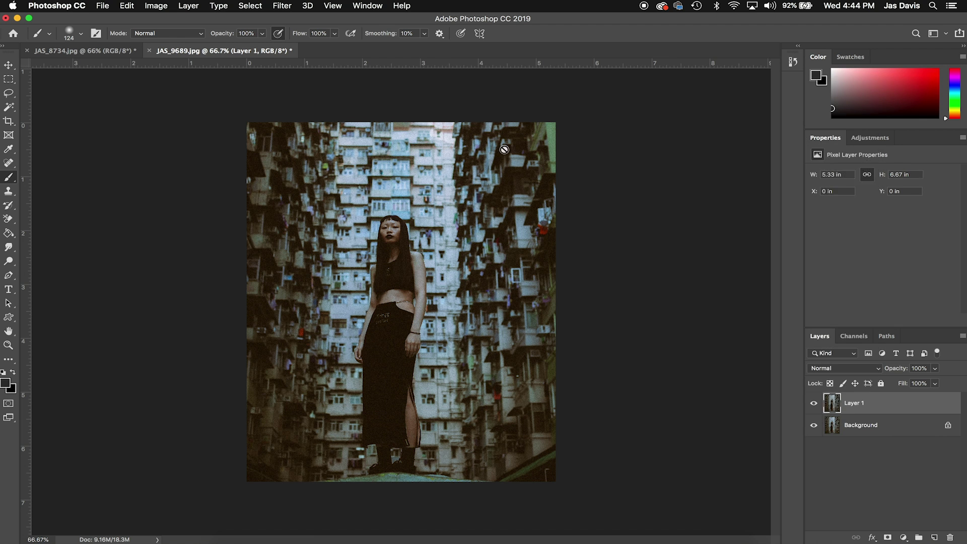
pyautogui.click(283, 5)
# Open Wave for the portrait, entering minimum wavelength 80 and 9 generators, and raising maximum amplitude.
pyautogui.moveTo(324, 155)
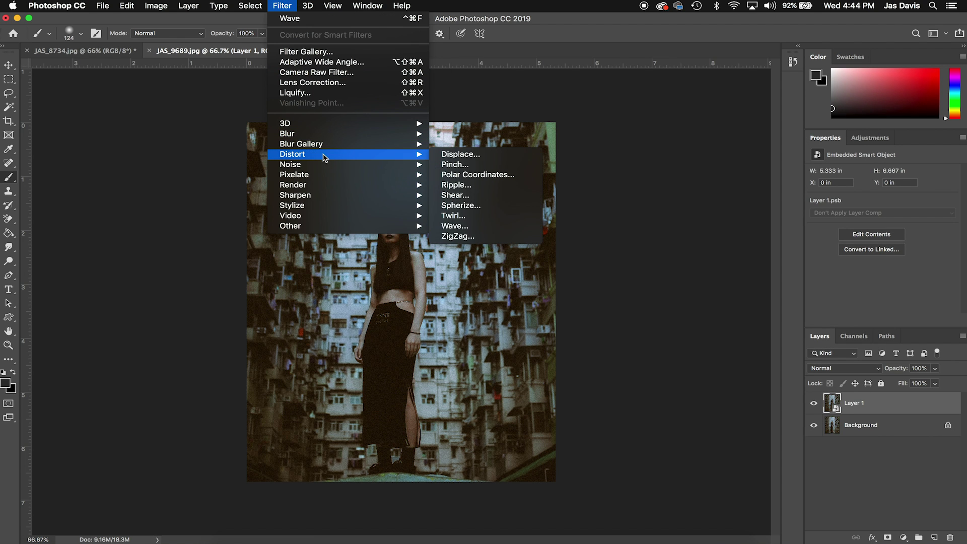
pyautogui.click(502, 230)
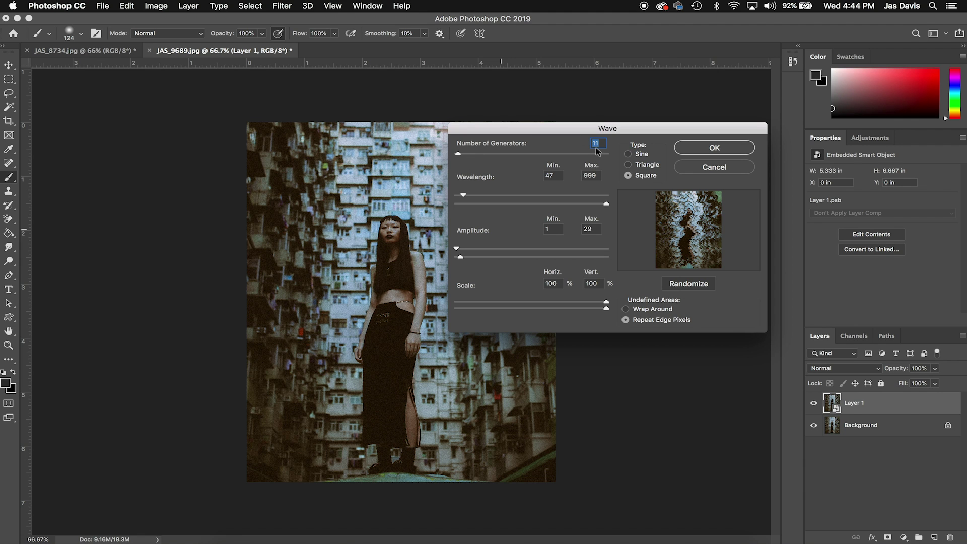
pyautogui.press('Tab')
pyautogui.write('80')
pyautogui.click(598, 153)
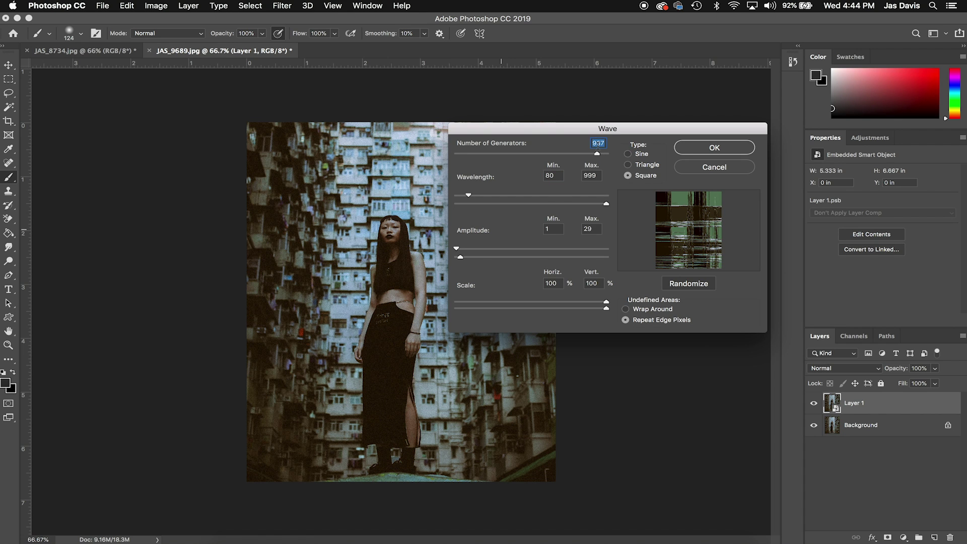
pyautogui.write('9')
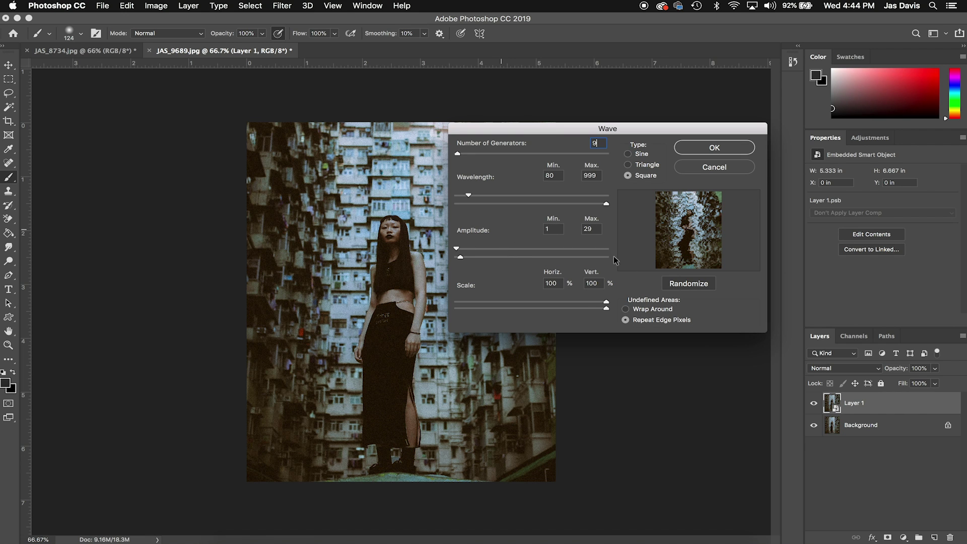
pyautogui.moveTo(457, 250)
pyautogui.mouseDown()
pyautogui.moveTo(472, 254)
pyautogui.moveTo(460, 258)
pyautogui.mouseUp()
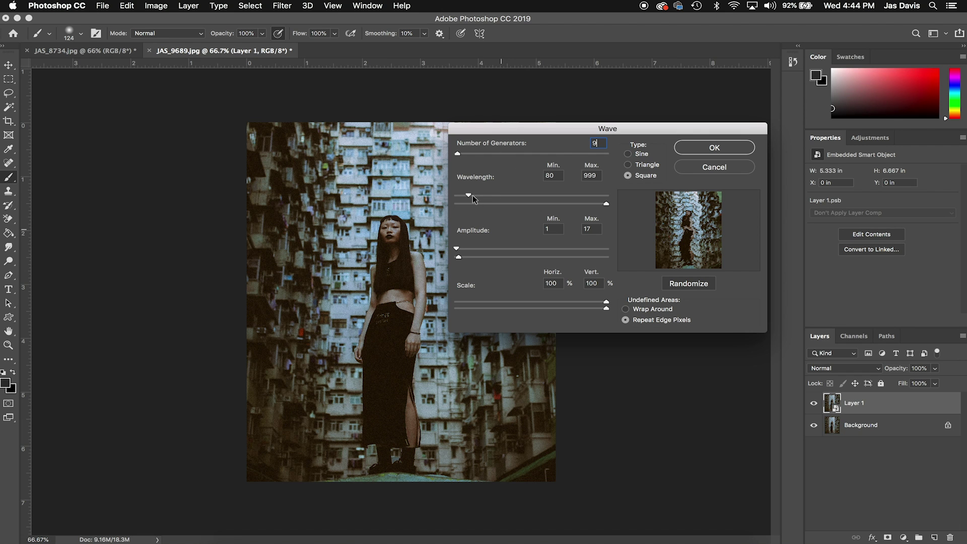
pyautogui.moveTo(473, 195)
pyautogui.mouseDown()
pyautogui.moveTo(546, 197)
pyautogui.moveTo(466, 195)
pyautogui.mouseUp()
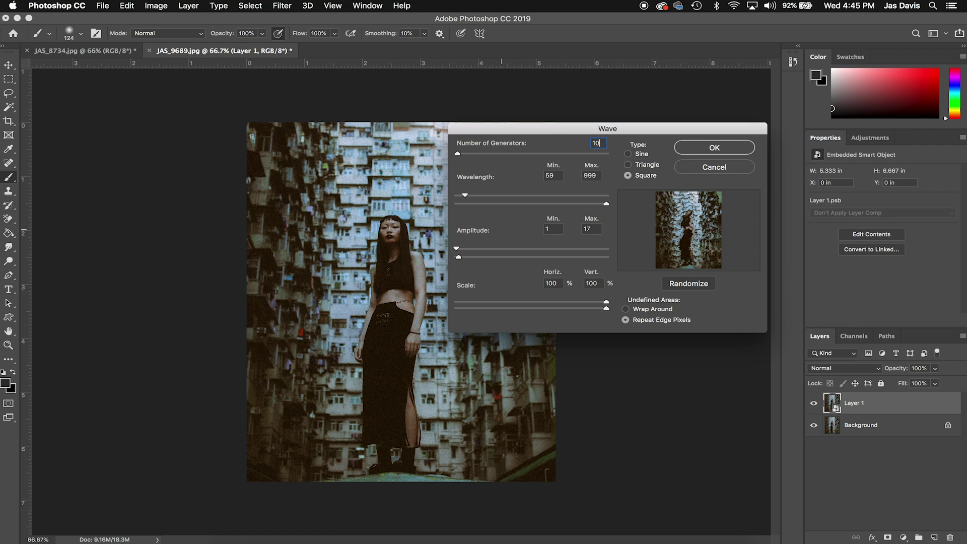
pyautogui.press('BackSpace')
# Set 14 generators, maximum amplitude 17, minimum wavelength 43, and apply the Wave filter.
pyautogui.write('5')
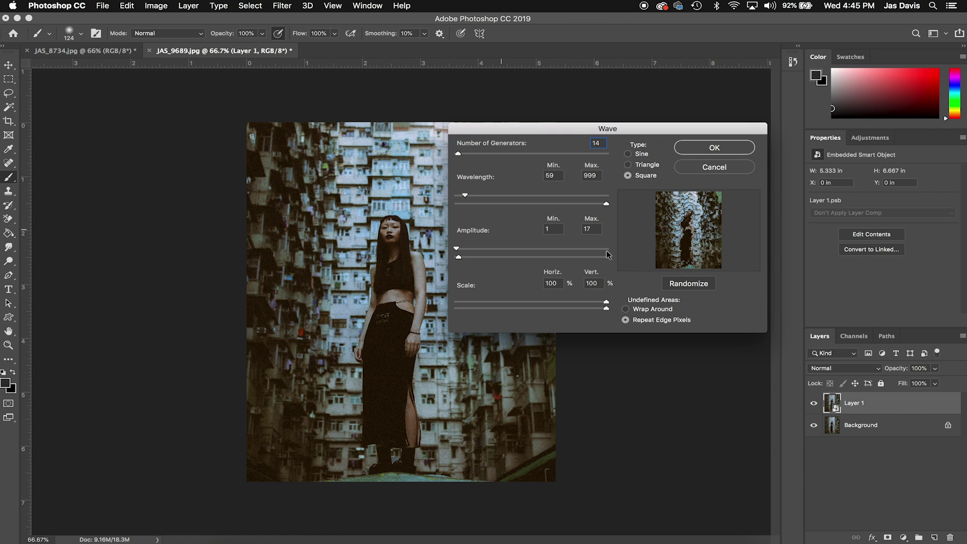
pyautogui.moveTo(459, 259); pyautogui.dragTo(467, 257)
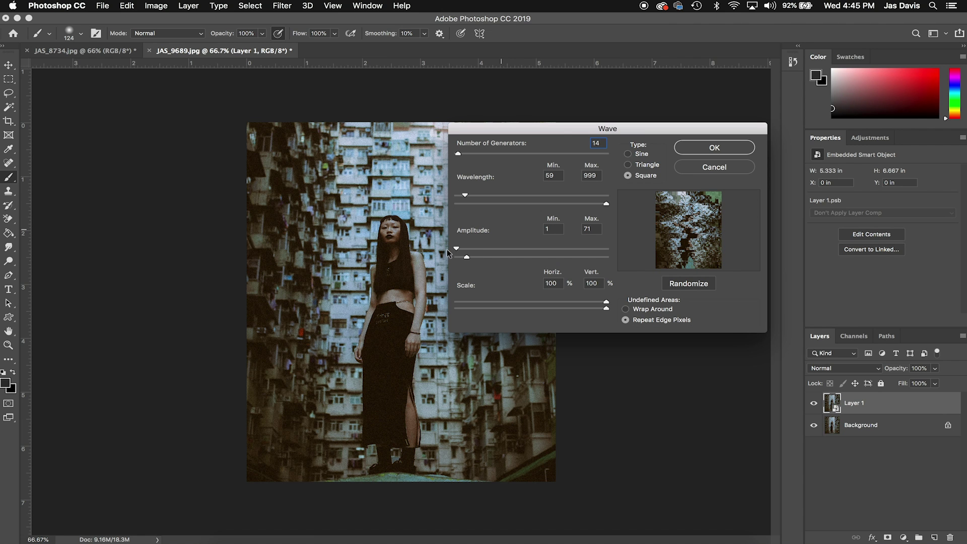
pyautogui.moveTo(467, 258); pyautogui.dragTo(458, 260)
pyautogui.moveTo(465, 197)
pyautogui.mouseDown()
pyautogui.moveTo(495, 201)
pyautogui.moveTo(457, 204)
pyautogui.mouseUp()
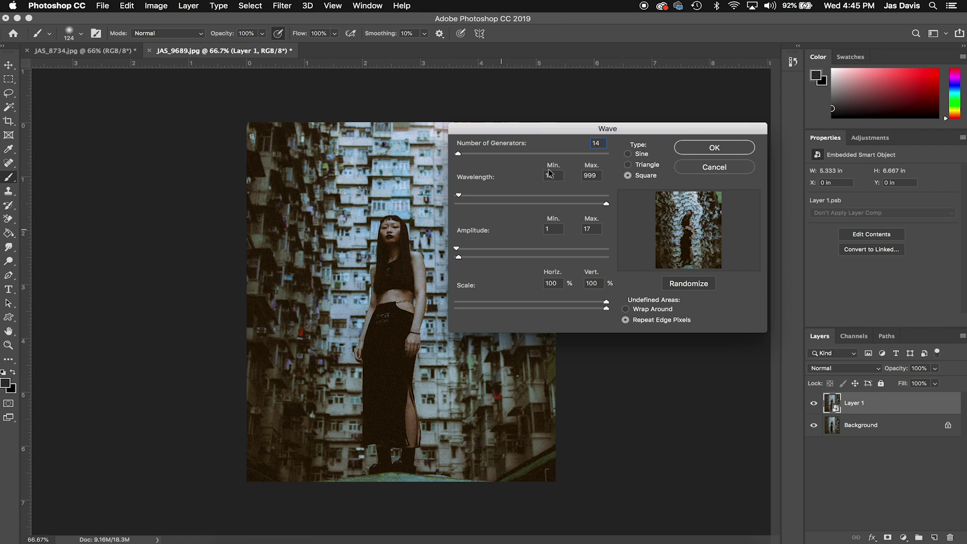
pyautogui.press('Return')
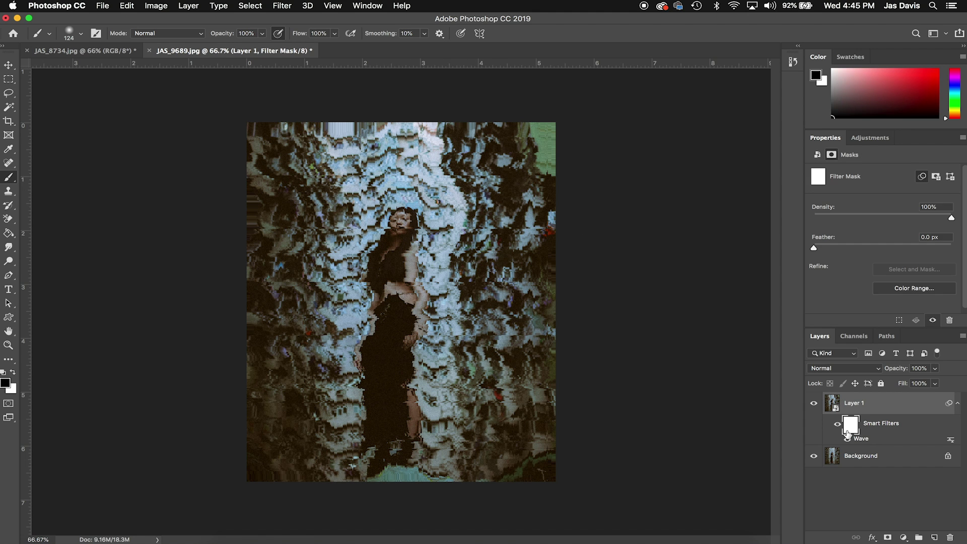
# Brush the Wave filter mask so the glitch remains only in a strip beside the woman.
pyautogui.click(12, 79)
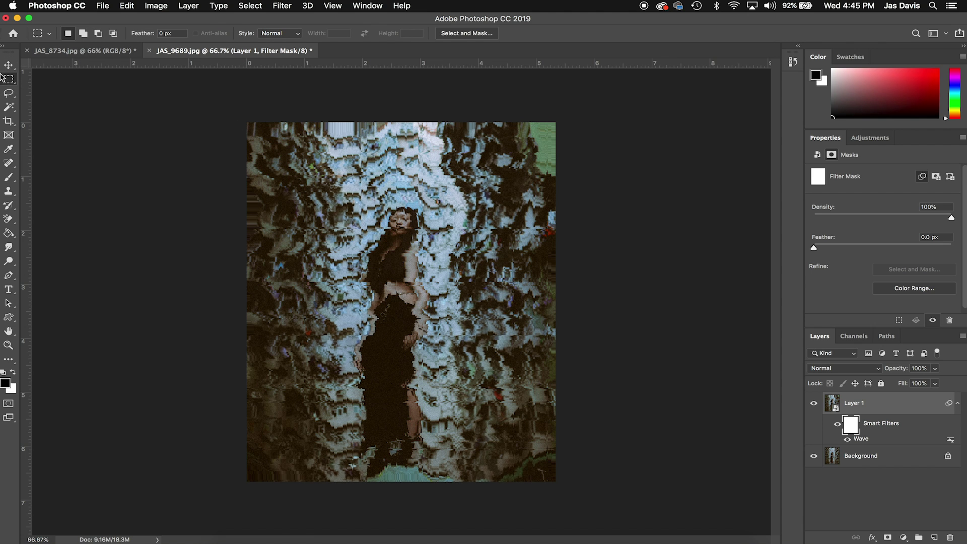
pyautogui.press('b')
pyautogui.click(74, 35)
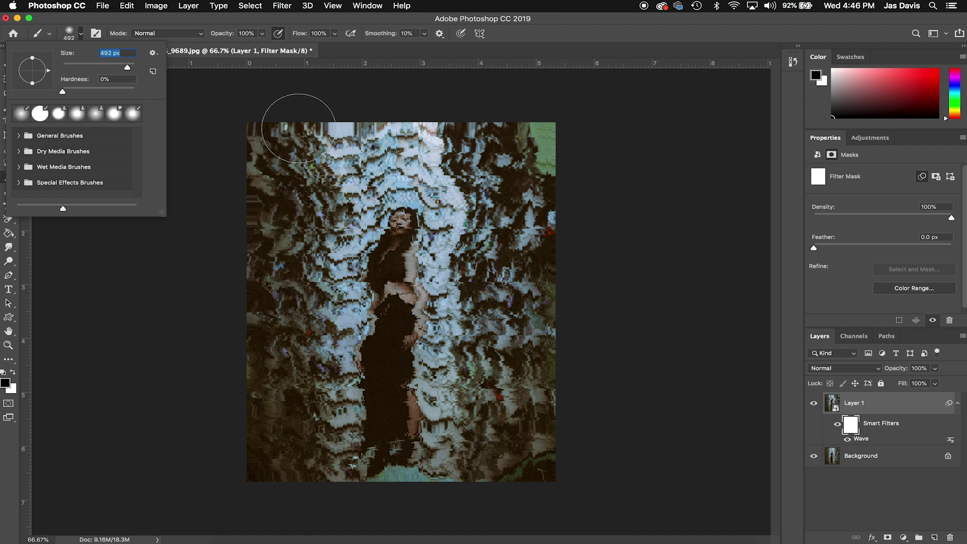
pyautogui.click(299, 128)
pyautogui.moveTo(259, 281)
pyautogui.mouseDown()
pyautogui.moveTo(253, 497)
pyautogui.moveTo(317, 151)
pyautogui.moveTo(343, 177)
pyautogui.moveTo(307, 419)
pyautogui.moveTo(349, 416)
pyautogui.moveTo(376, 323)
pyautogui.moveTo(347, 482)
pyautogui.moveTo(380, 439)
pyautogui.moveTo(365, 343)
pyautogui.moveTo(379, 91)
pyautogui.moveTo(499, 360)
pyautogui.moveTo(509, 176)
pyautogui.moveTo(499, 247)
pyautogui.moveTo(514, 172)
pyautogui.moveTo(502, 292)
pyautogui.moveTo(491, 243)
pyautogui.moveTo(497, 108)
pyautogui.moveTo(531, 340)
pyautogui.moveTo(540, 206)
pyautogui.mouseUp()
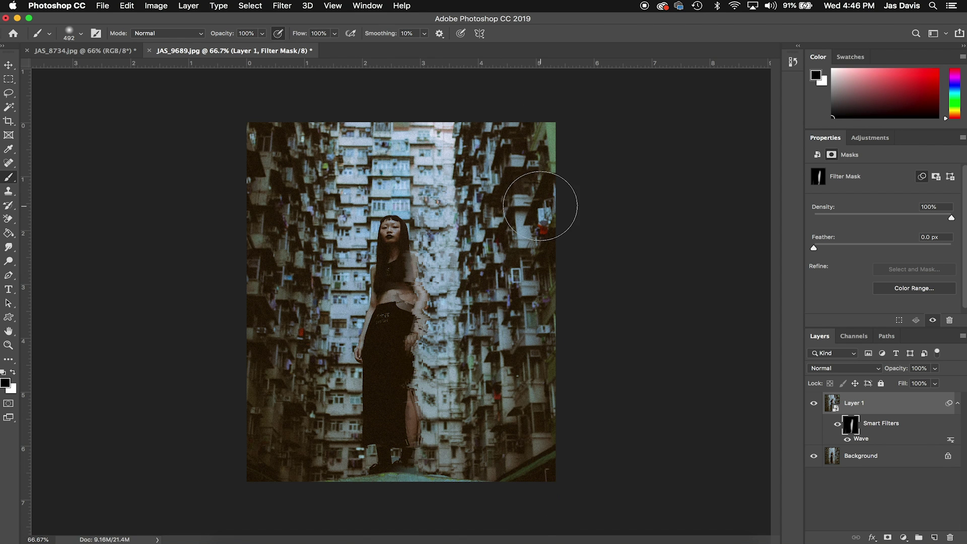
pyautogui.scroll(3, 403, 227)
# Set the brush size to 118 px and switch to painting with black.
pyautogui.scroll(-5, 328, 191)
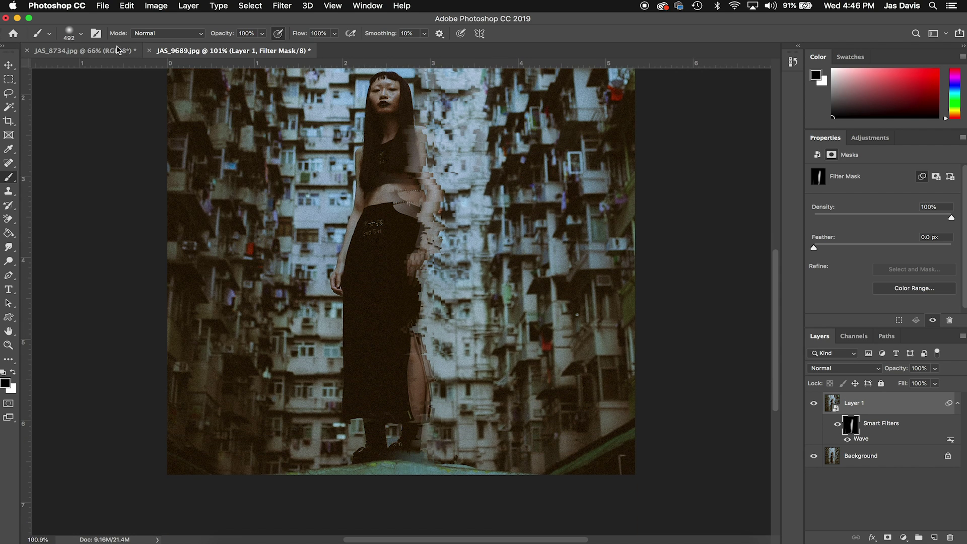
pyautogui.click(80, 34)
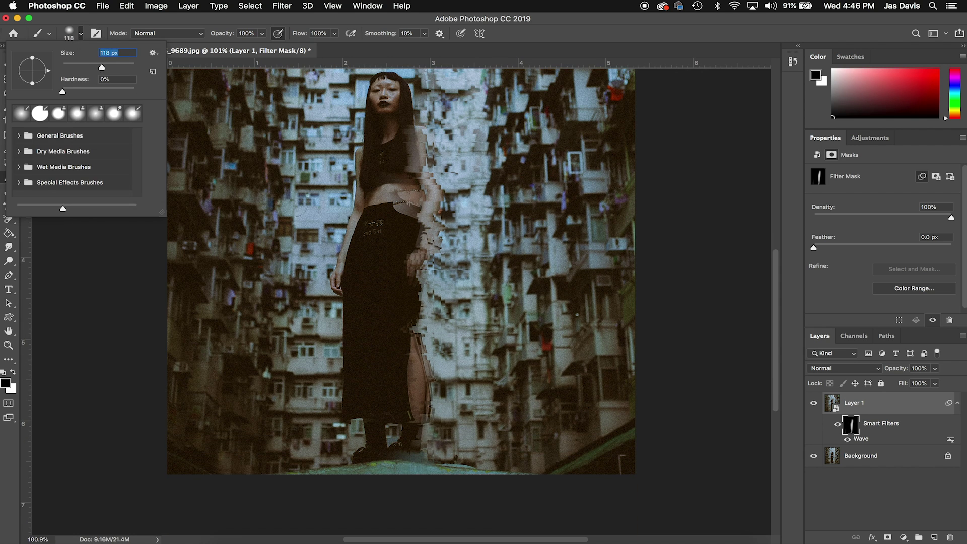
pyautogui.press('Return')
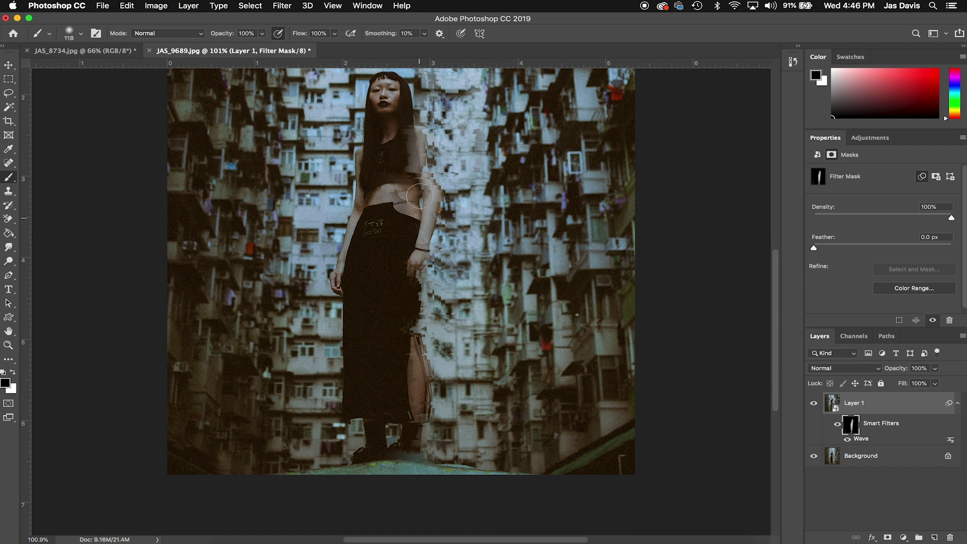
pyautogui.scroll(3, 419, 196)
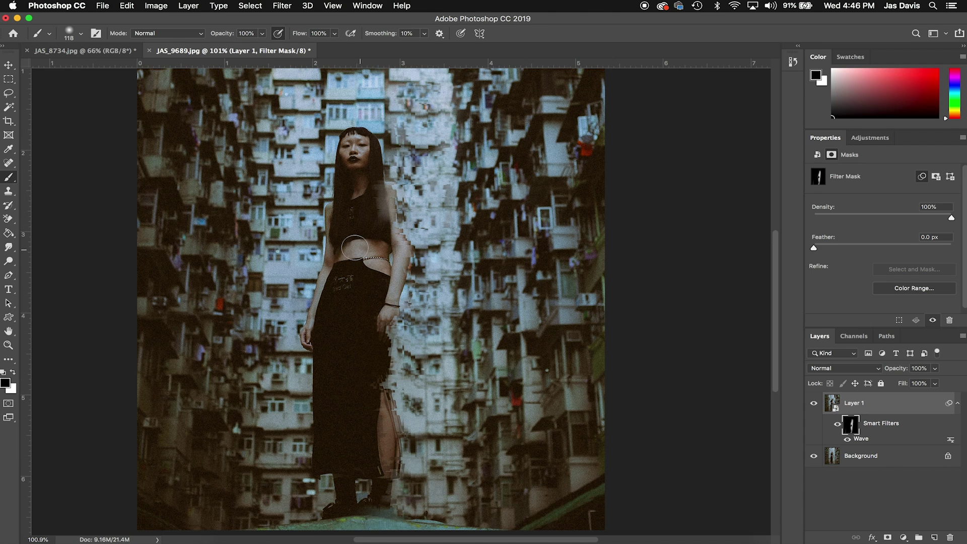
pyautogui.scroll(2, 358, 228)
pyautogui.press('x')
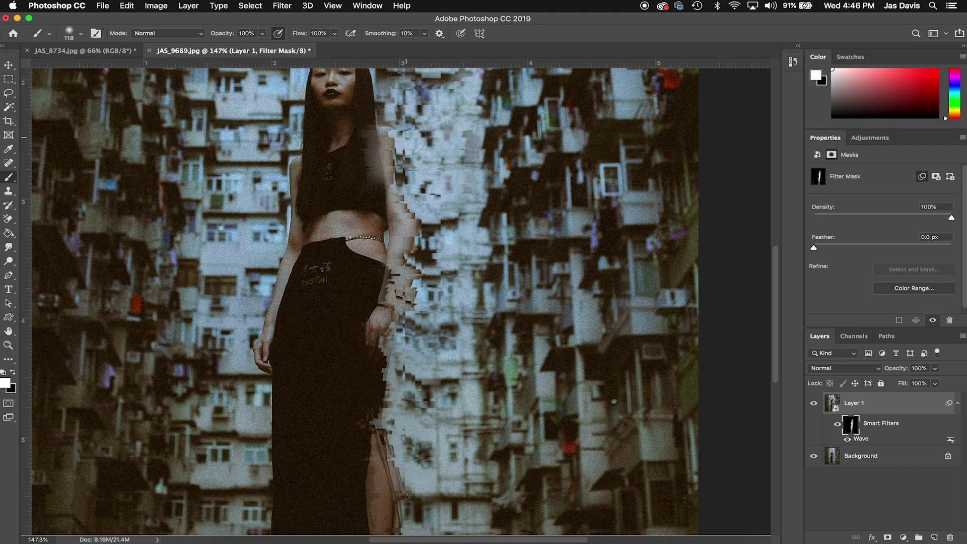
pyautogui.scroll(5, 408, 139)
pyautogui.scroll(2, 381, 365)
pyautogui.press('x')
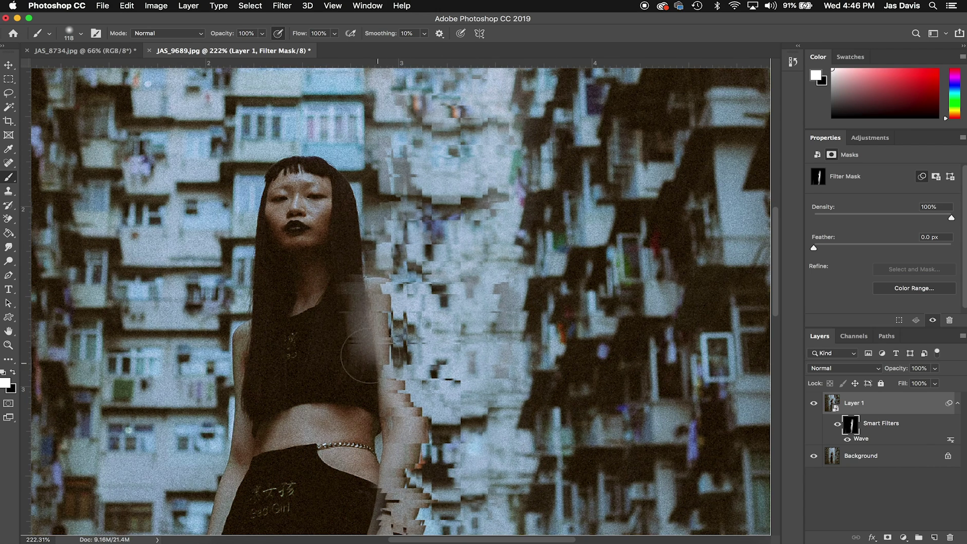
# Hide the glitch along her hair and shoulder, and refine the mask over her arm and hand.
pyautogui.moveTo(366, 373); pyautogui.dragTo(340, 255)
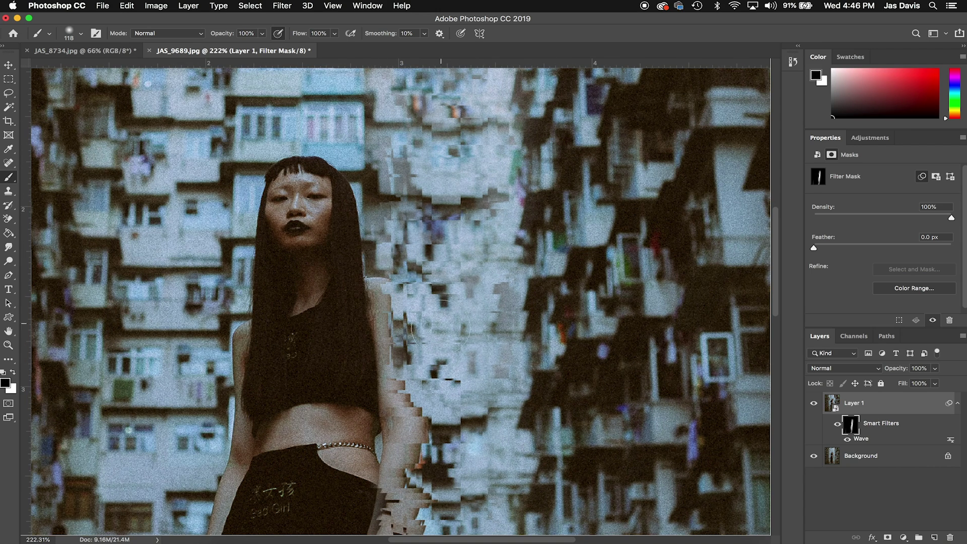
pyautogui.moveTo(387, 274); pyautogui.dragTo(405, 280)
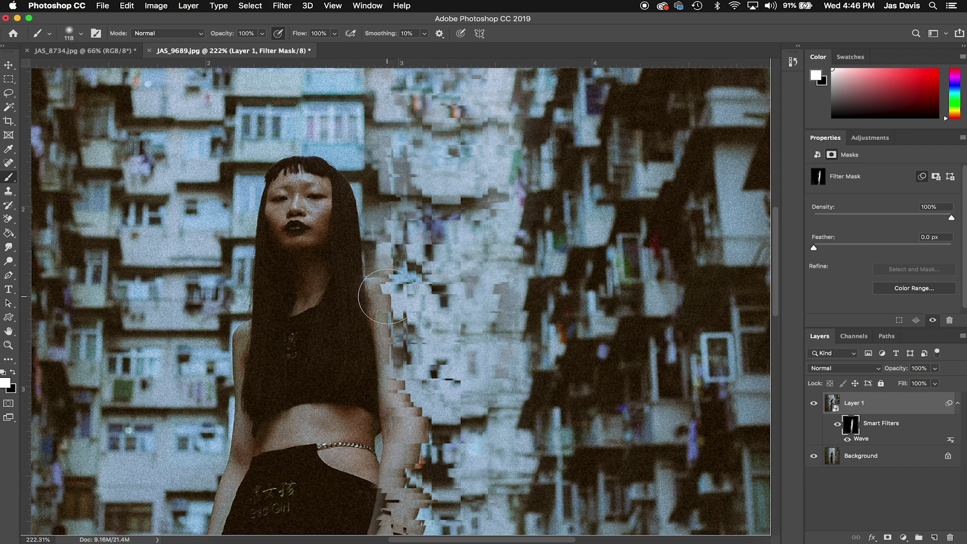
pyautogui.scroll(-5, 388, 296)
pyautogui.moveTo(383, 363); pyautogui.dragTo(399, 343)
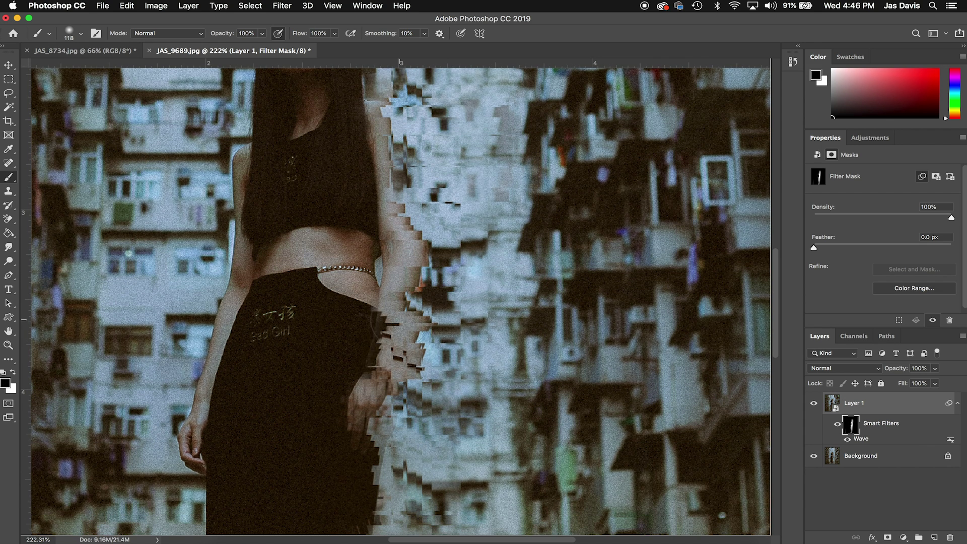
pyautogui.moveTo(403, 308)
pyautogui.mouseDown()
pyautogui.moveTo(383, 368)
pyautogui.moveTo(388, 403)
pyautogui.mouseUp()
pyautogui.scroll(-3, 398, 388)
# Paint white to reveal glitch blocks up her arm edge and down her side.
pyautogui.press('x')
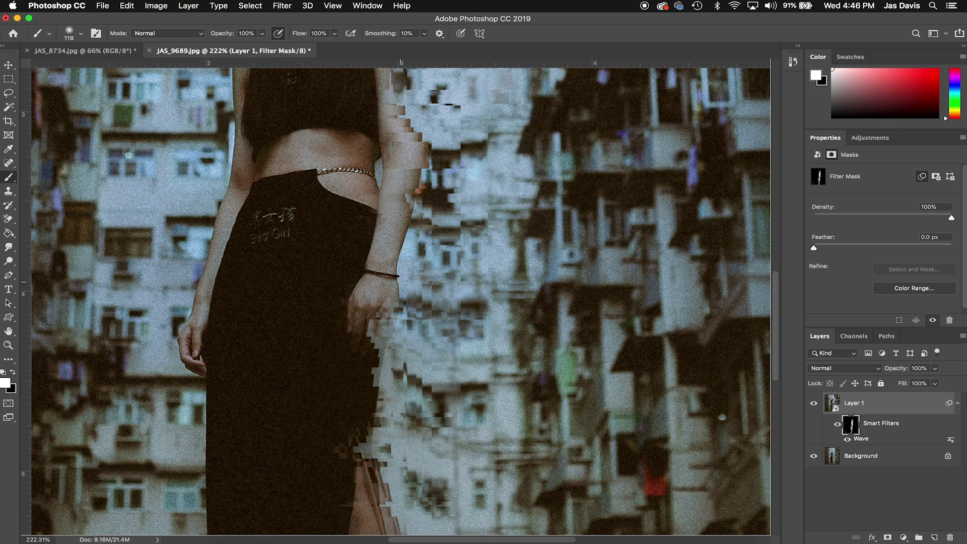
pyautogui.moveTo(402, 281); pyautogui.dragTo(444, 172)
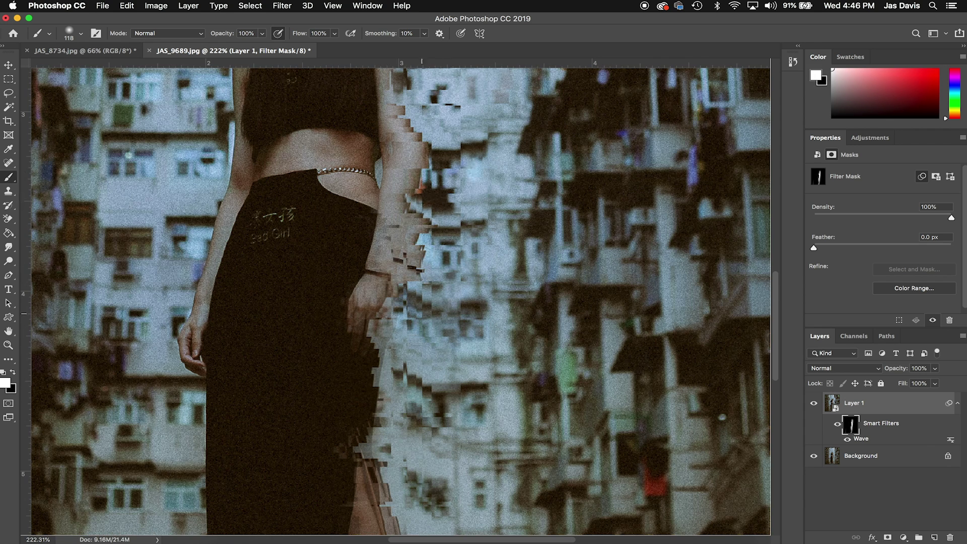
pyautogui.scroll(-4, 403, 335)
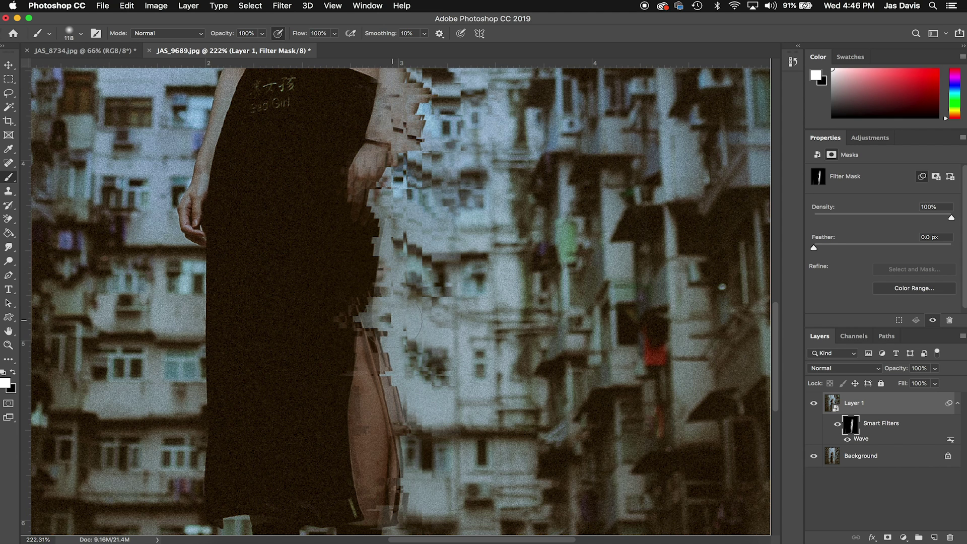
pyautogui.moveTo(385, 323)
pyautogui.mouseDown()
pyautogui.moveTo(408, 390)
pyautogui.moveTo(405, 468)
pyautogui.mouseUp()
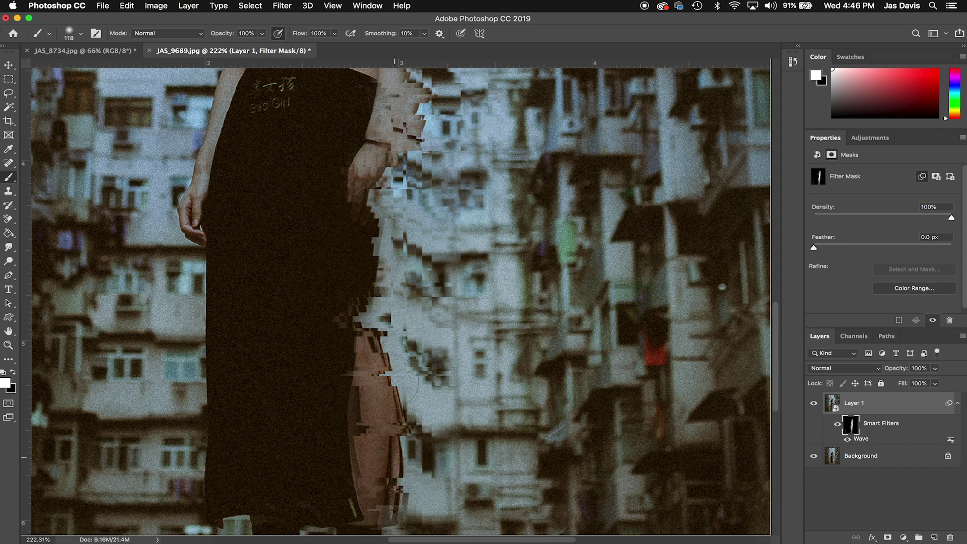
pyautogui.scroll(-5, 394, 458)
pyautogui.moveTo(394, 395)
pyautogui.mouseDown()
pyautogui.moveTo(392, 323)
pyautogui.moveTo(397, 408)
pyautogui.mouseUp()
# Hide the glitch on her lower leg with black, then reveal it over her face with white.
pyautogui.press('x')
pyautogui.moveTo(335, 410)
pyautogui.mouseDown()
pyautogui.moveTo(331, 449)
pyautogui.moveTo(410, 439)
pyautogui.moveTo(363, 425)
pyautogui.mouseUp()
pyautogui.press('x')
pyautogui.scroll(-5, 358, 426)
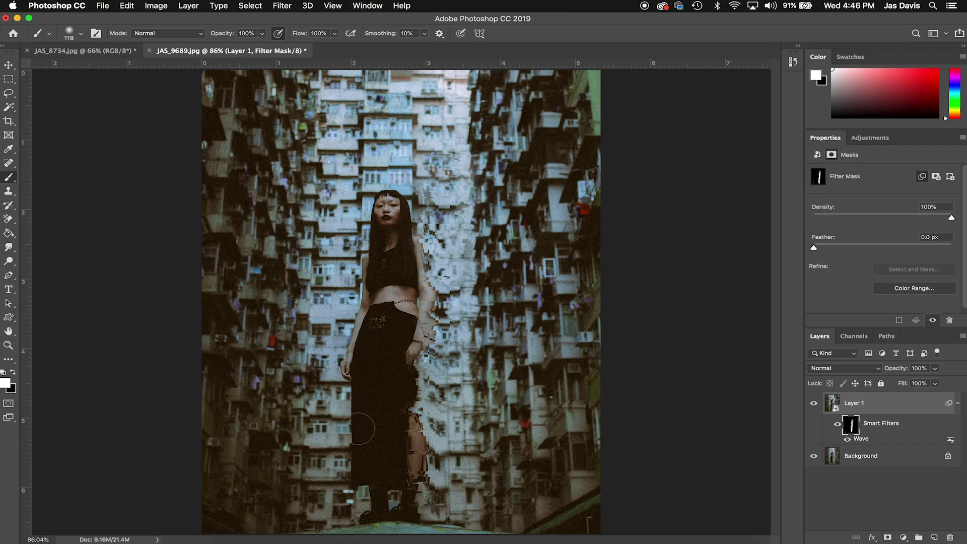
pyautogui.moveTo(426, 201); pyautogui.dragTo(372, 198)
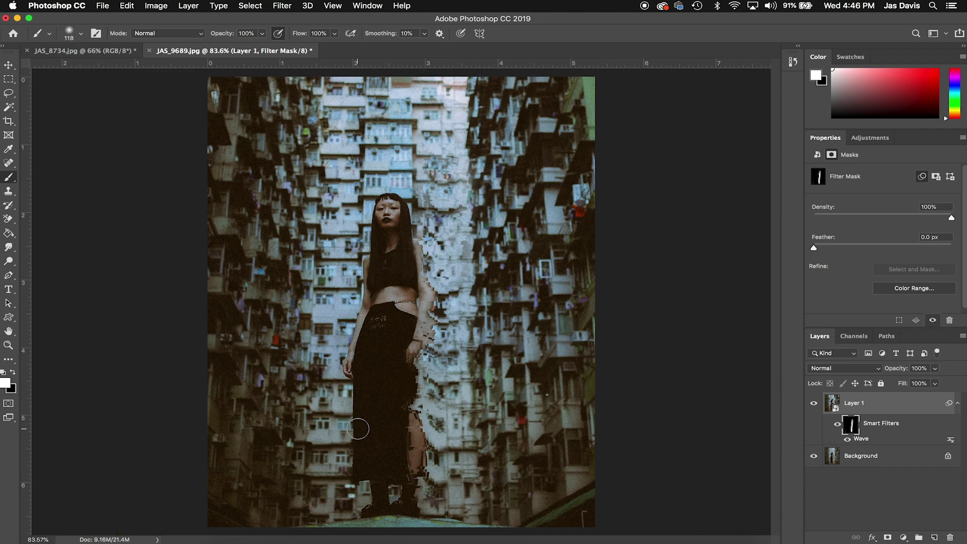
pyautogui.scroll(2, 404, 304)
# Hide and re-show Layer 1 to compare the portrait before and after the glitch.
pyautogui.scroll(3, 401, 167)
pyautogui.hscroll(3, 400, 167)
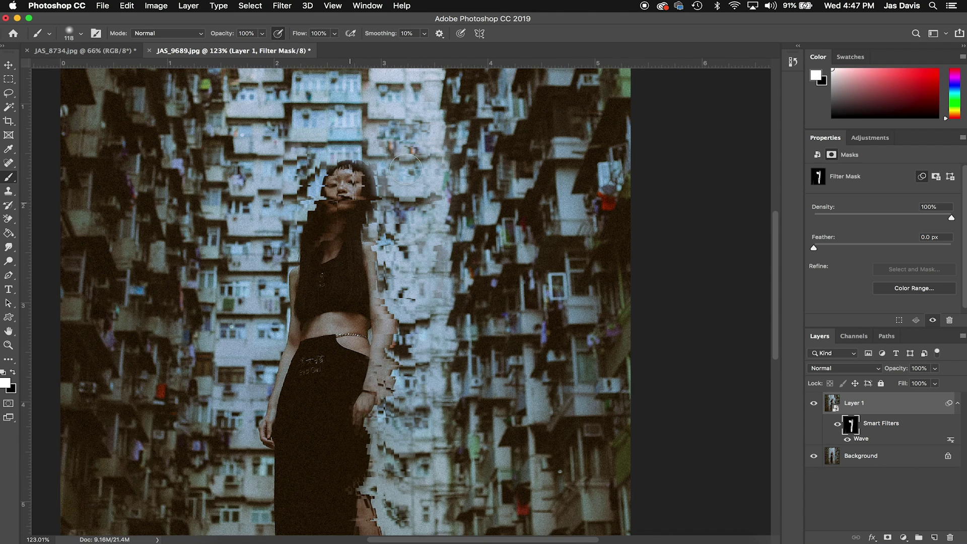
pyautogui.scroll(-3, 399, 232)
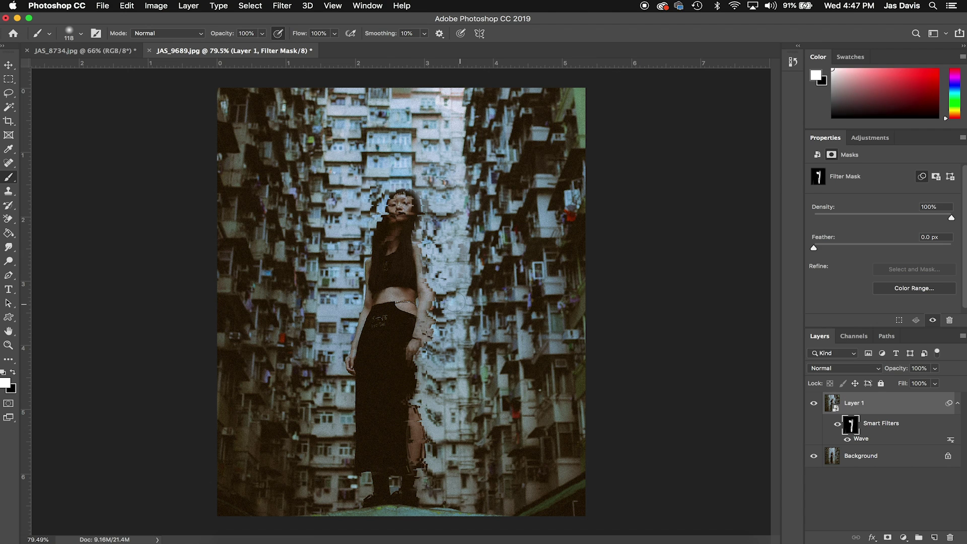
pyautogui.scroll(-2, 441, 316)
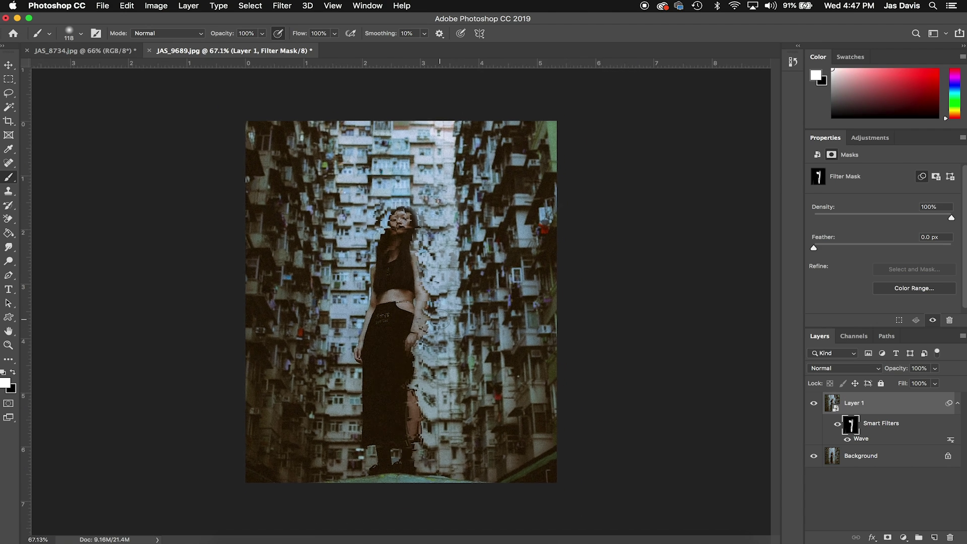
pyautogui.scroll(5, 441, 317)
pyautogui.scroll(-5, 440, 319)
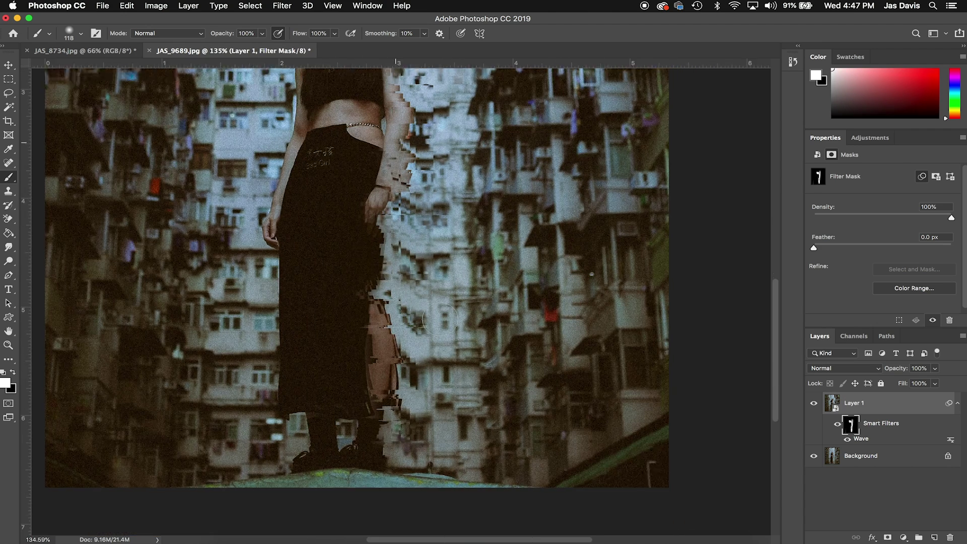
pyautogui.hscroll(4, 440, 319)
pyautogui.scroll(3, 440, 319)
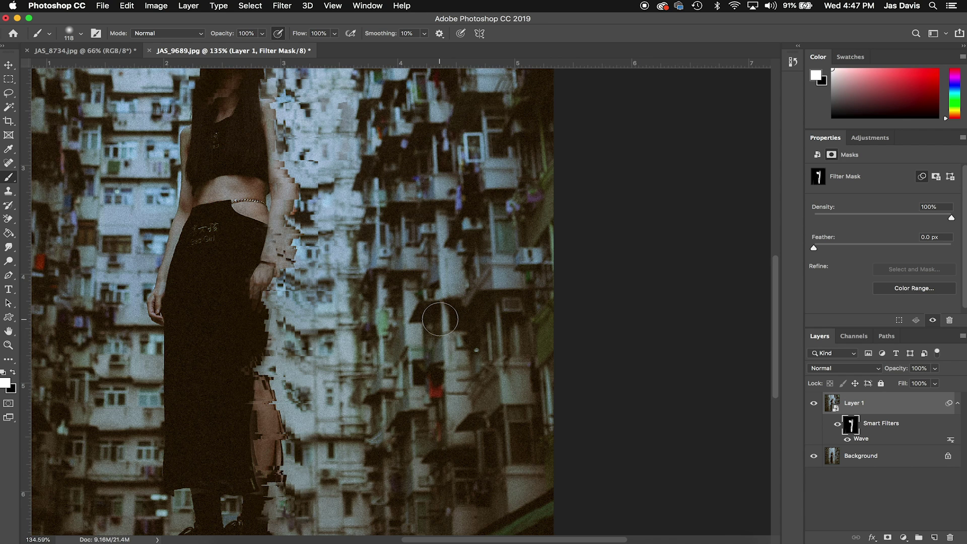
pyautogui.scroll(-3, 442, 319)
pyautogui.hscroll(5, 442, 319)
pyautogui.scroll(-3, 443, 320)
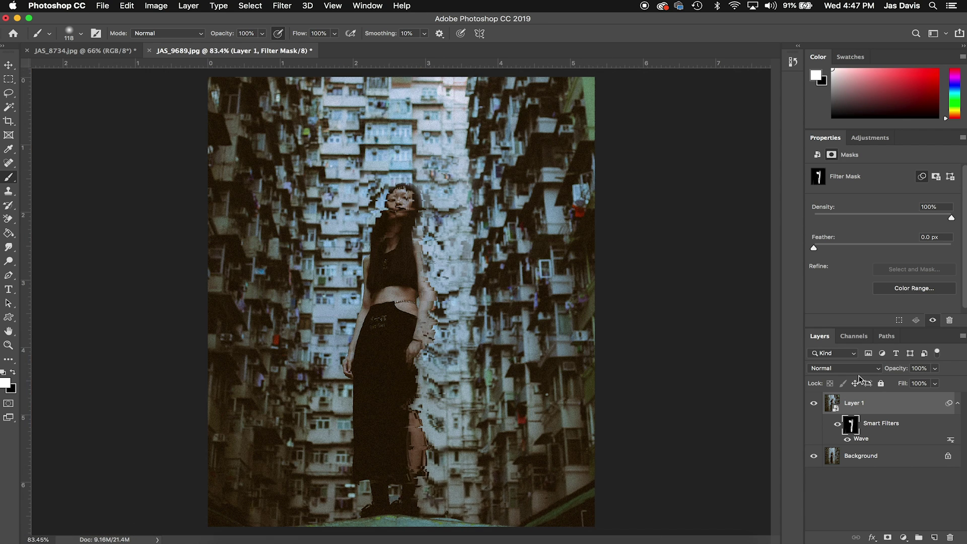
pyautogui.click(814, 404)
pyautogui.click(814, 404)
# Scroll around the canvas to inspect the glitch from her face down to her legs.
pyautogui.scroll(5, 613, 363)
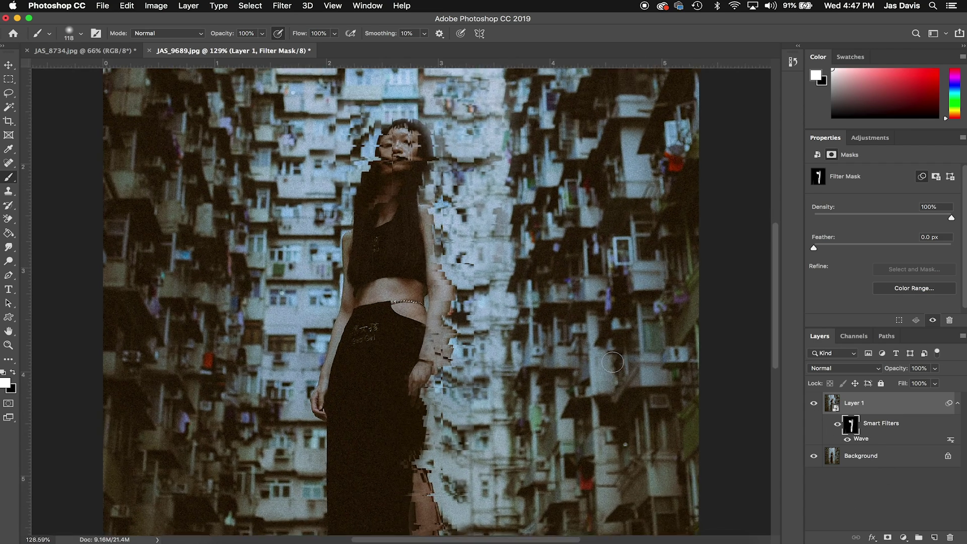
pyautogui.scroll(4, 613, 363)
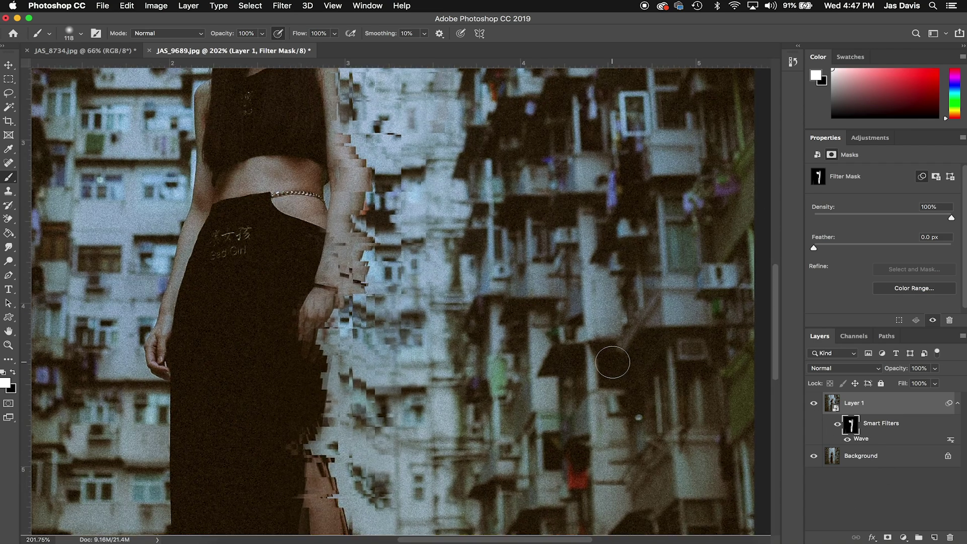
pyautogui.scroll(10, 613, 362)
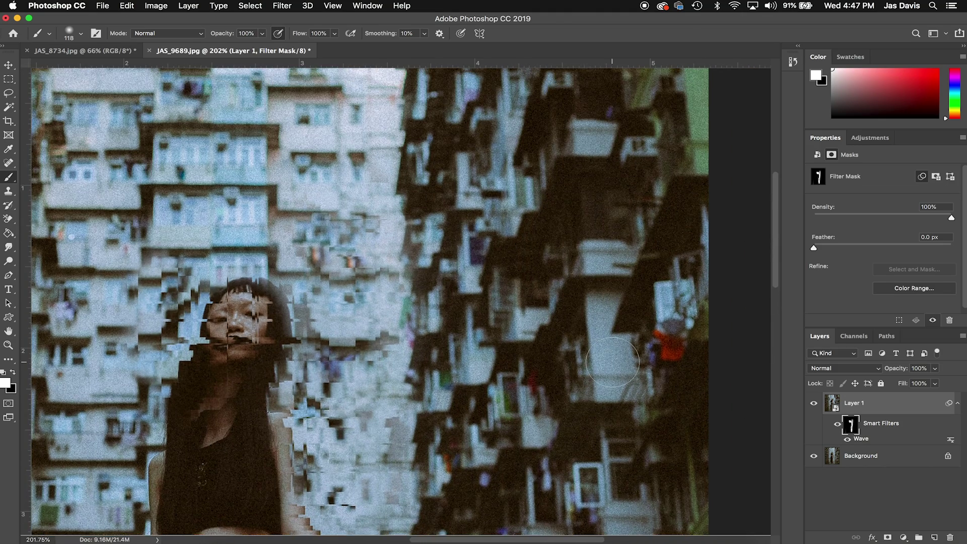
pyautogui.scroll(-5, 413, 290)
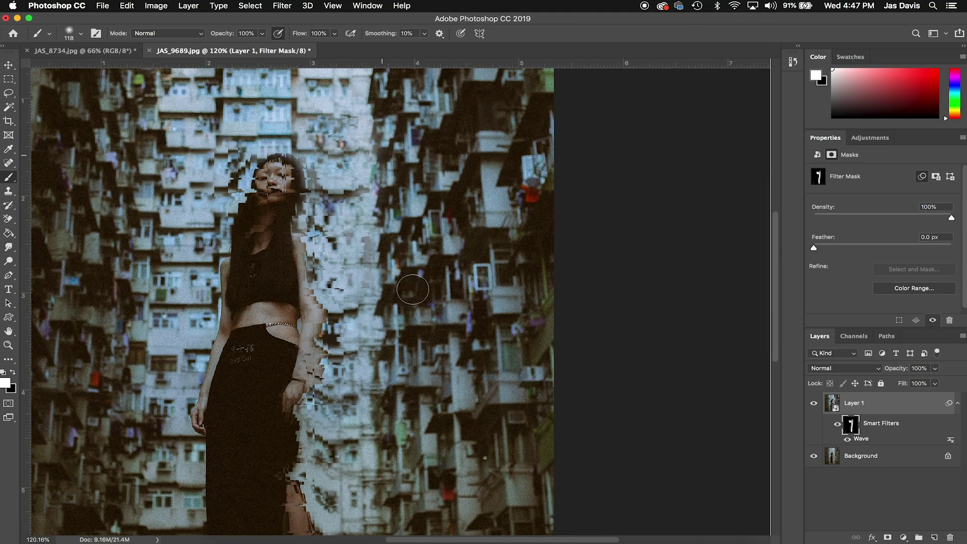
pyautogui.scroll(-2, 398, 260)
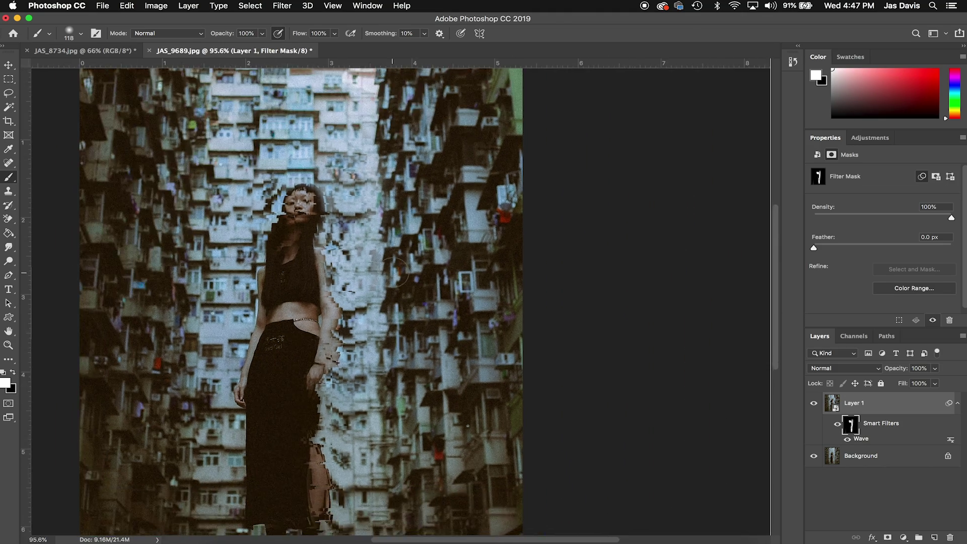
pyautogui.scroll(5, 284, 237)
pyautogui.scroll(-5, 276, 351)
pyautogui.hscroll(-3, 276, 352)
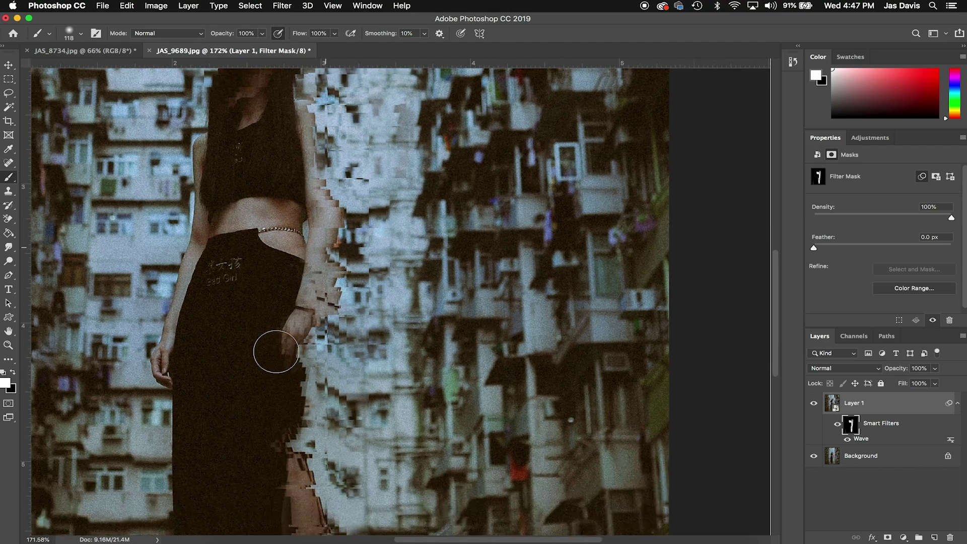
pyautogui.scroll(4, 364, 294)
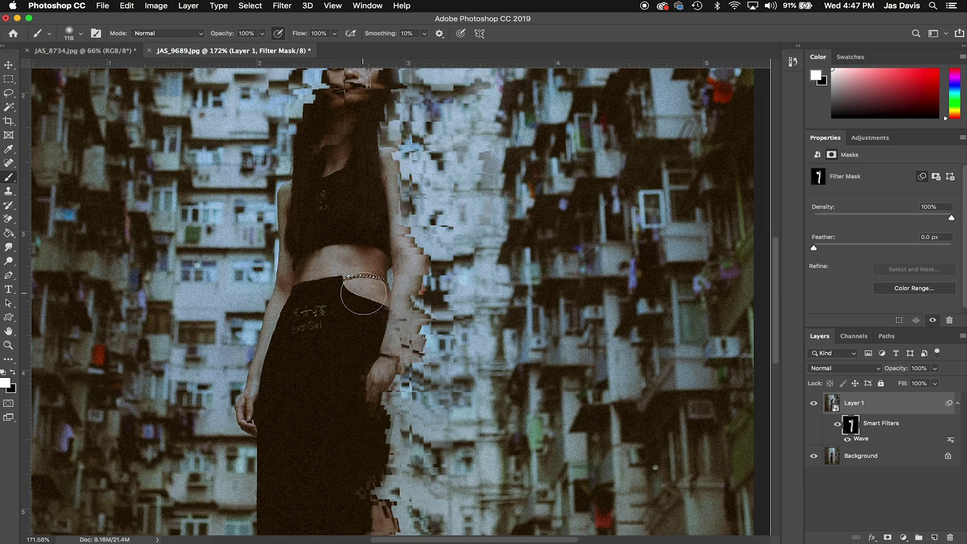
pyautogui.scroll(-5, 337, 361)
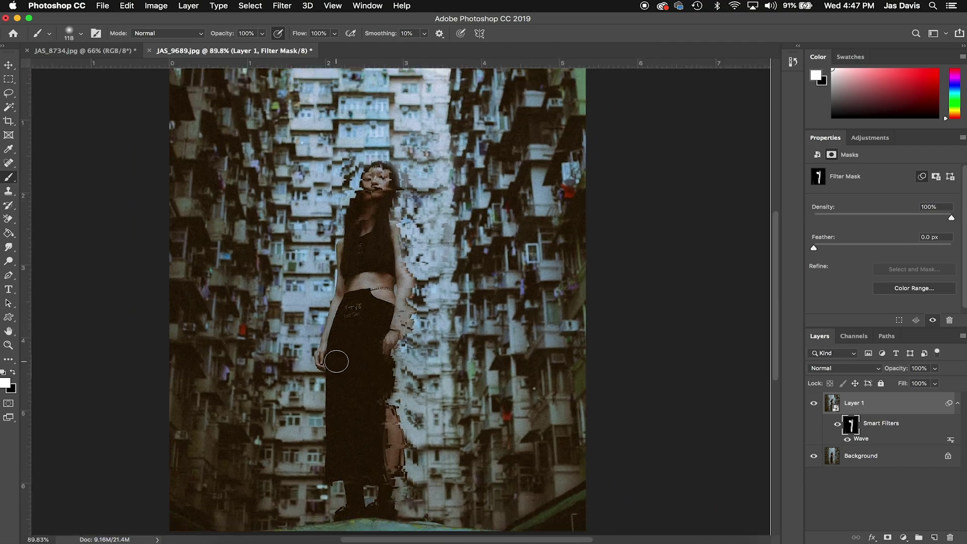